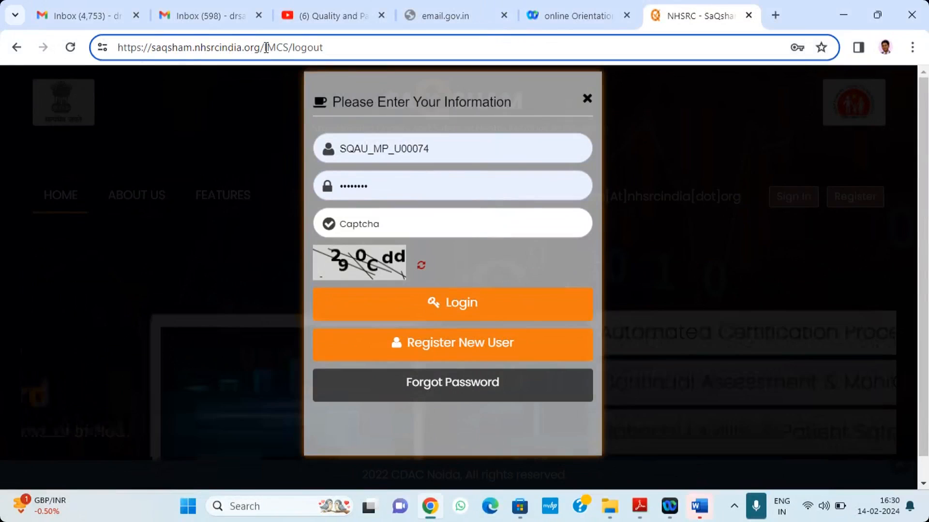
- Close the sign-in form and open a new user registration with the type Facility Incharge
click(588, 99)
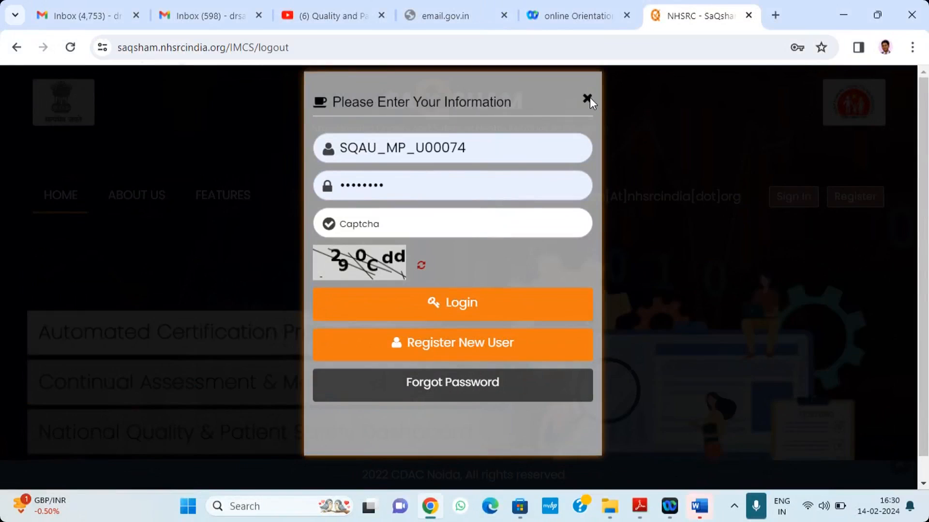
click(589, 98)
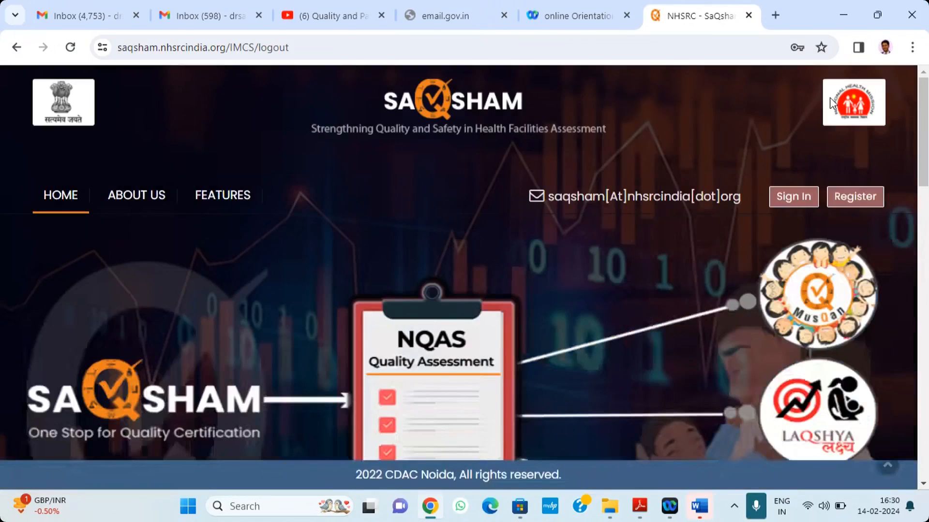
click(859, 204)
click(439, 149)
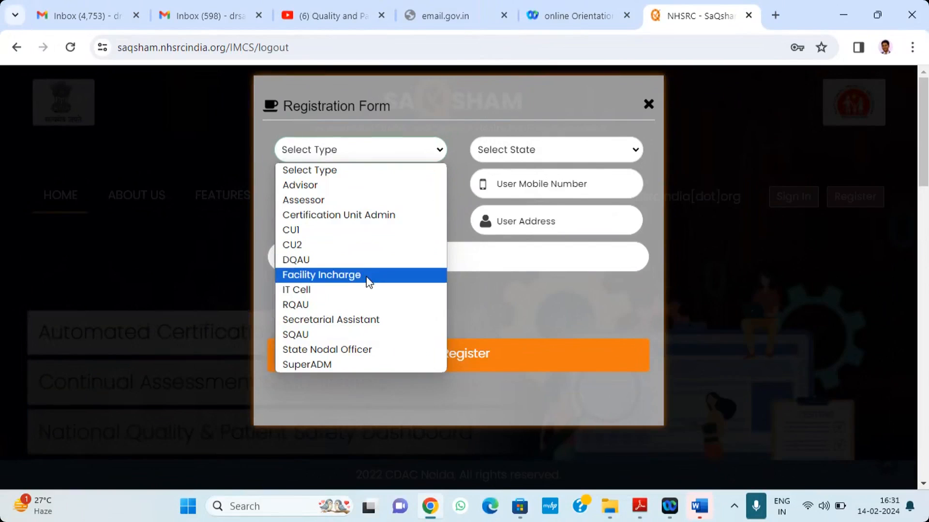
click(368, 279)
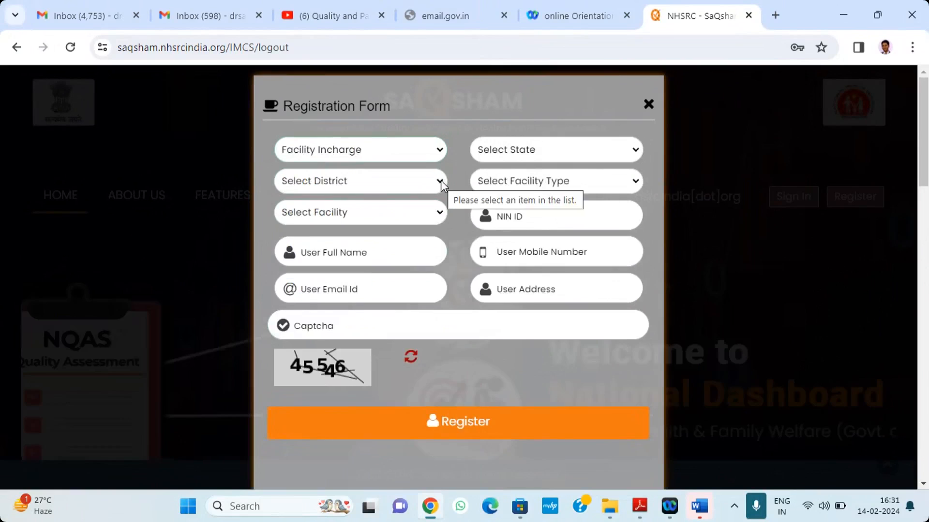
- Set the registration's state to Madhya Pradesh and its district to Bhopal
click(440, 180)
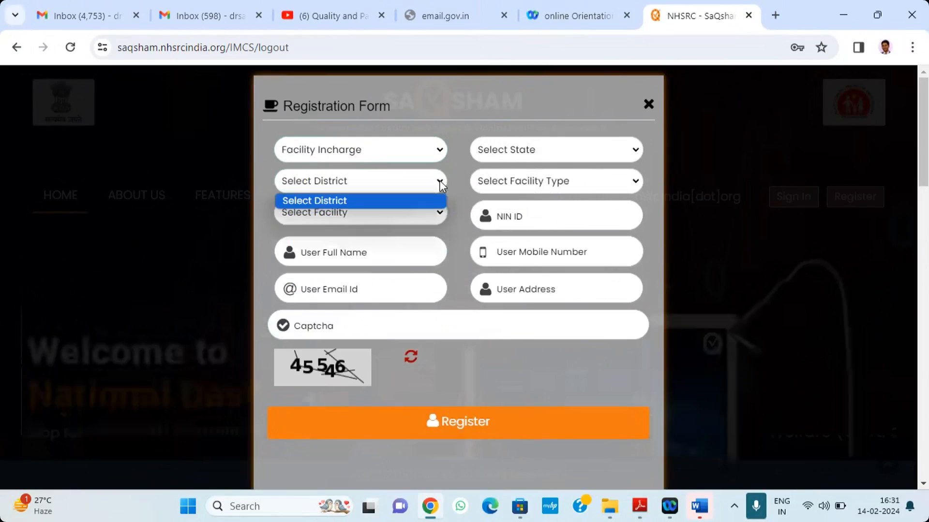
click(635, 150)
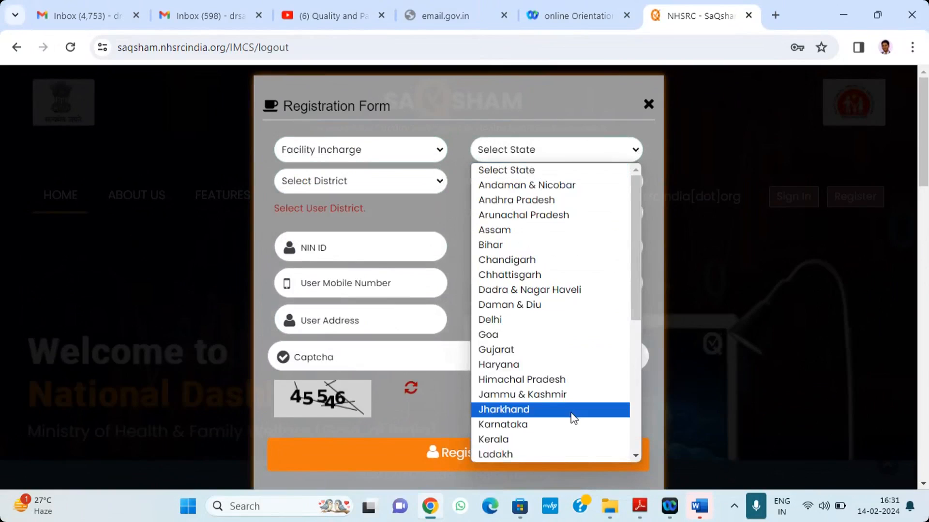
scroll(572, 408, down, 6)
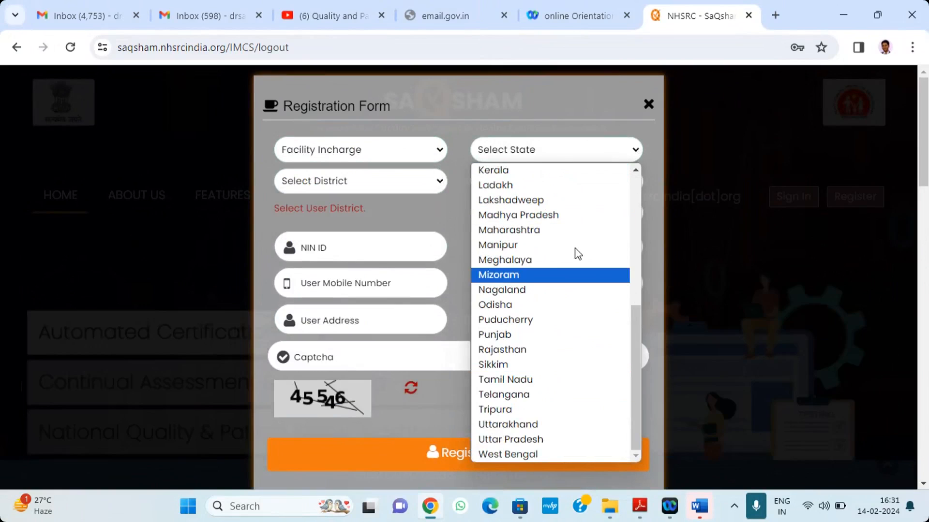
click(578, 216)
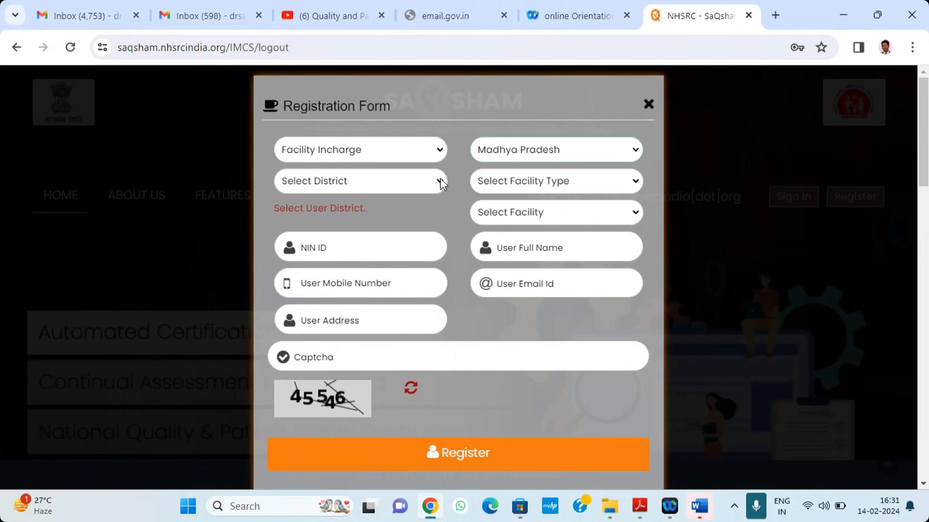
click(440, 180)
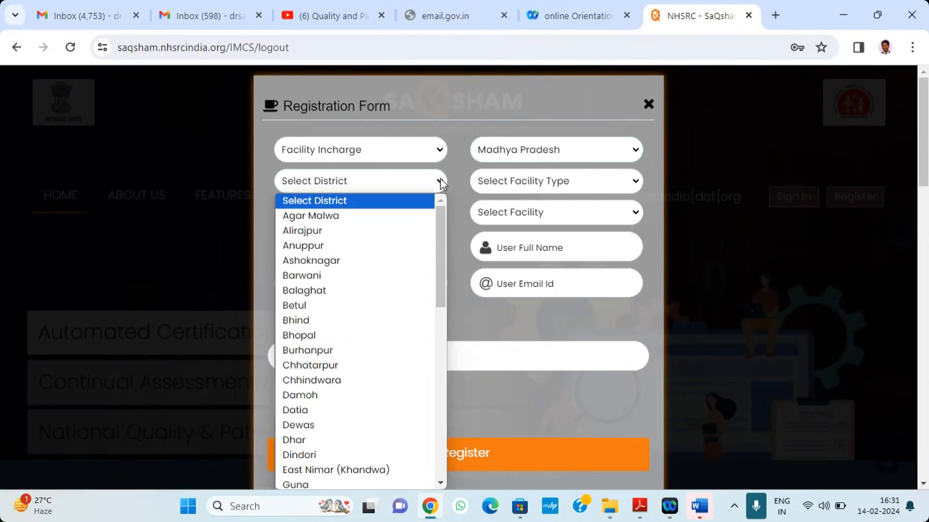
click(390, 333)
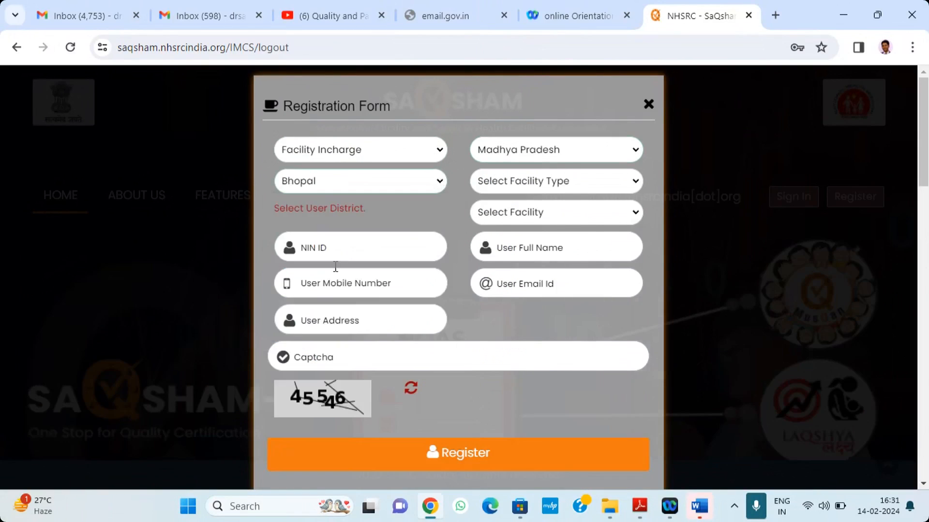
- Choose Community Health Center as the facility type and CHC KOLAR as the facility, with its NIN ID filled in
click(637, 181)
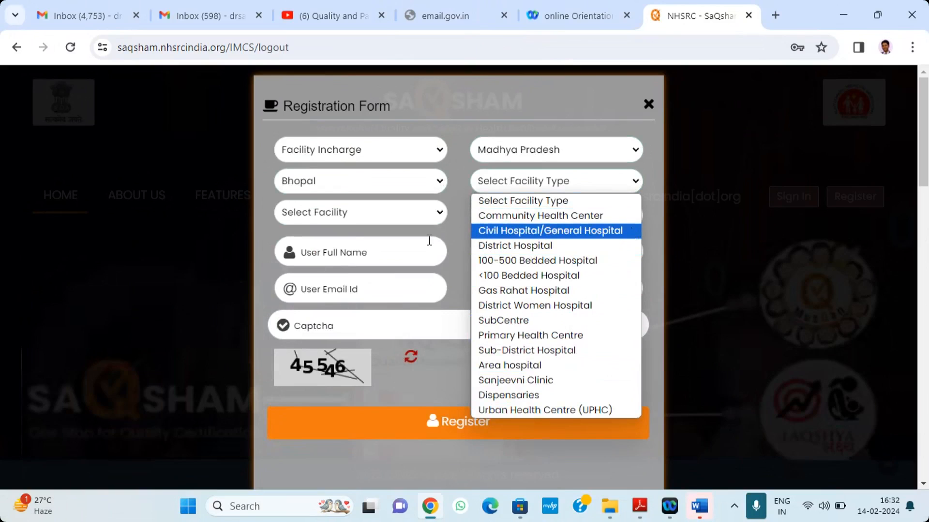
click(550, 216)
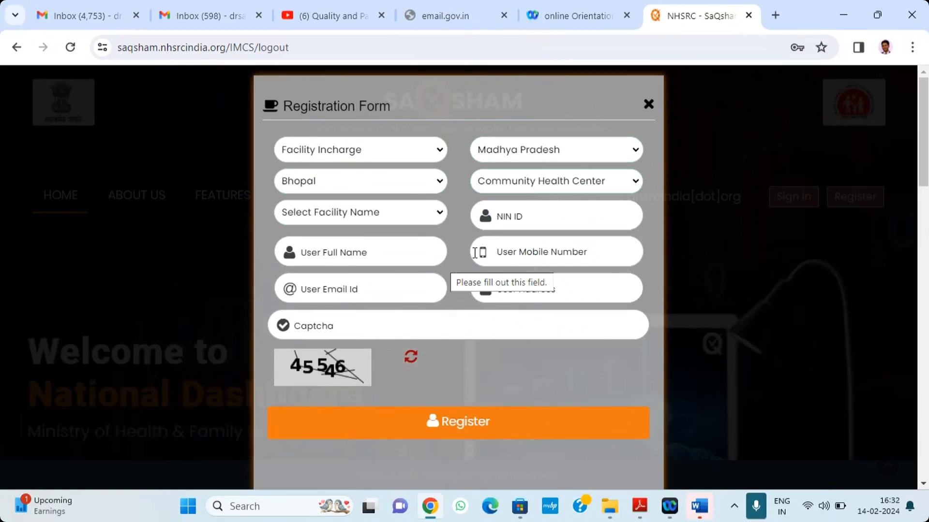
click(438, 213)
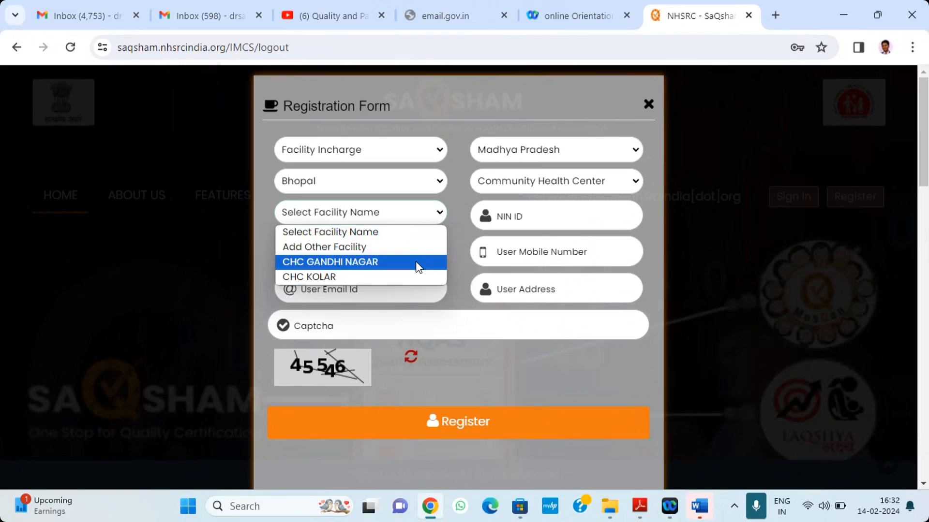
click(380, 277)
click(628, 216)
key(ctrl+v)
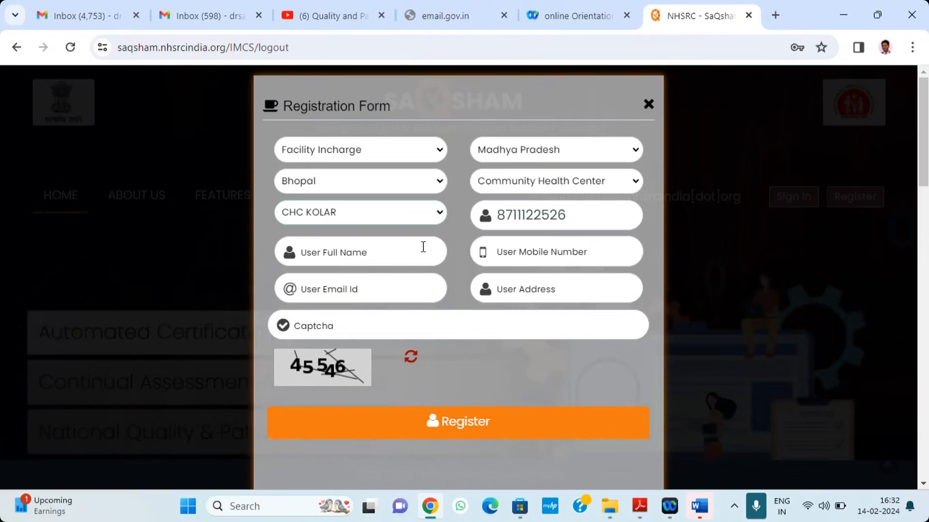
- Examine the full name, mobile number, e-mail, address and captcha fields, and close the registration form without submitting it
click(380, 255)
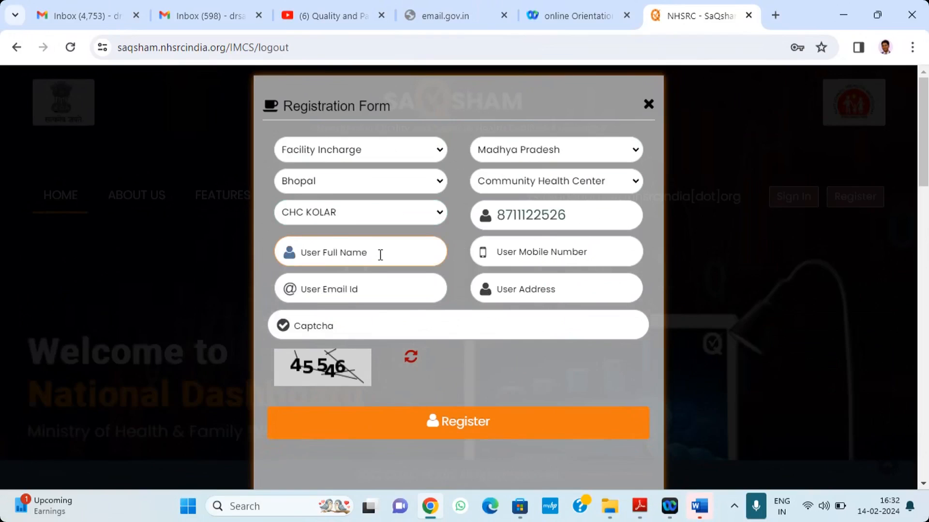
click(619, 255)
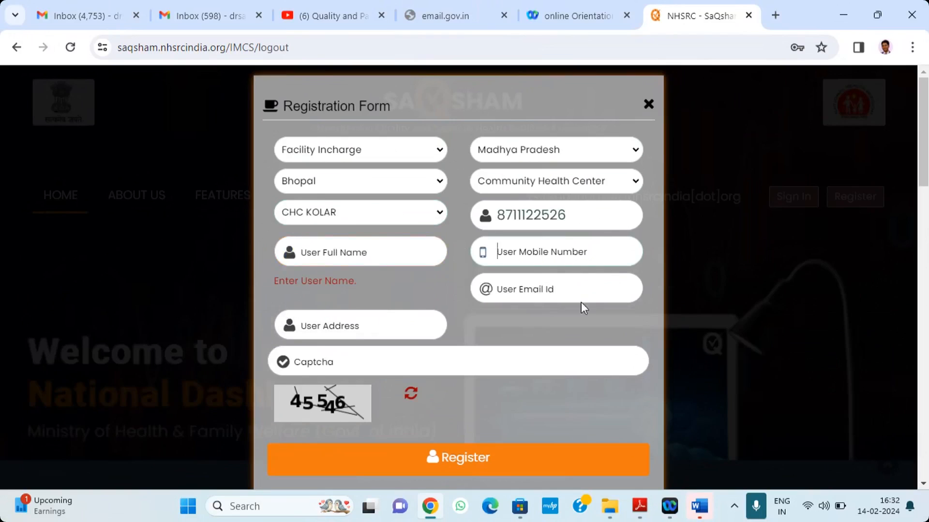
click(623, 290)
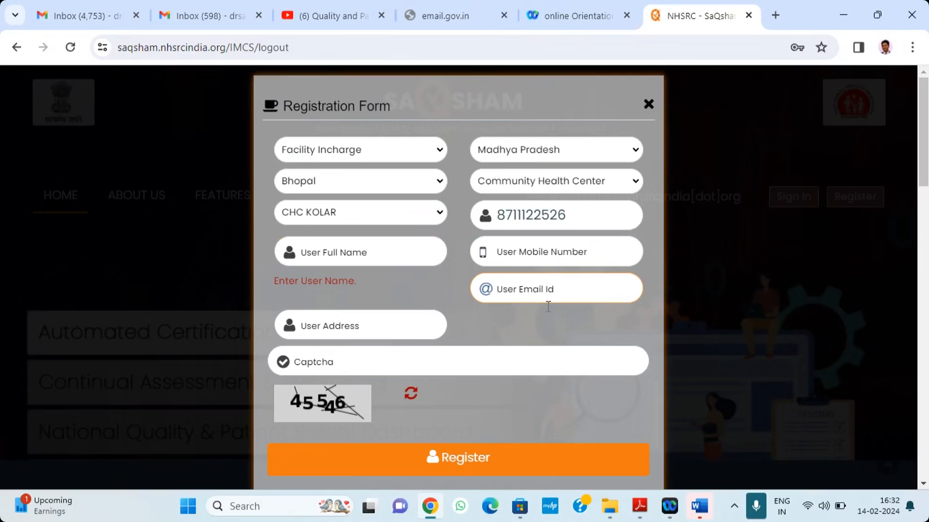
click(364, 325)
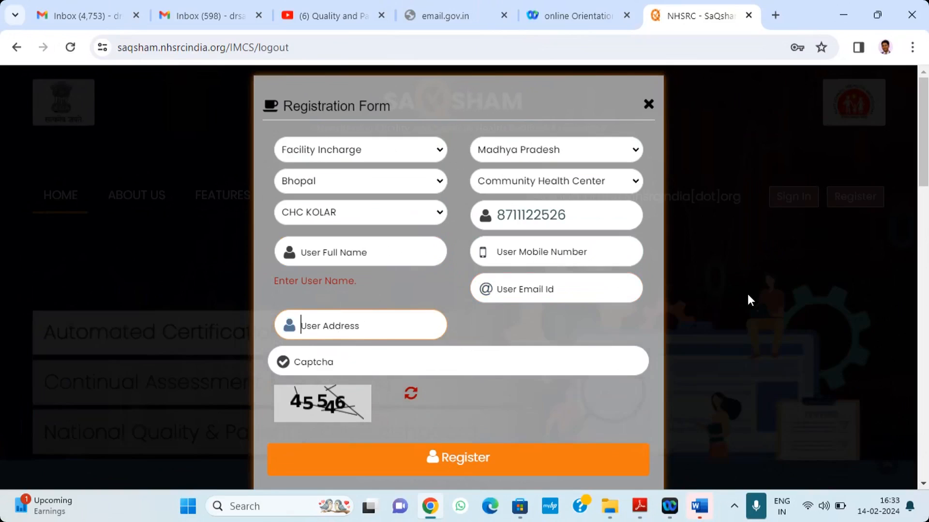
click(322, 361)
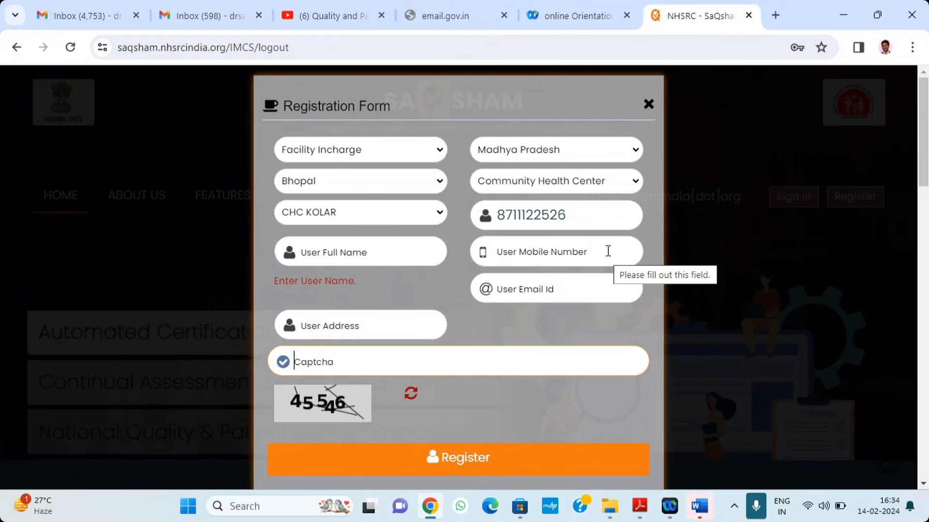
click(601, 289)
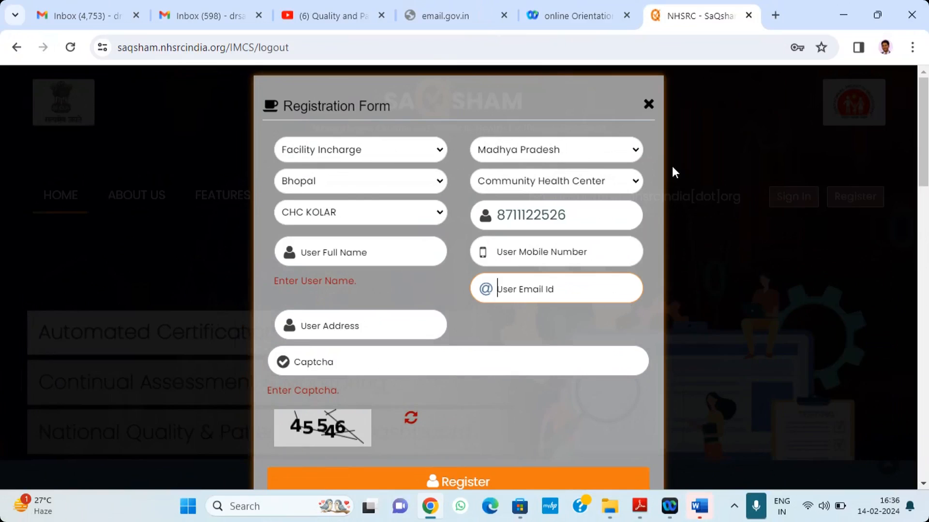
click(649, 104)
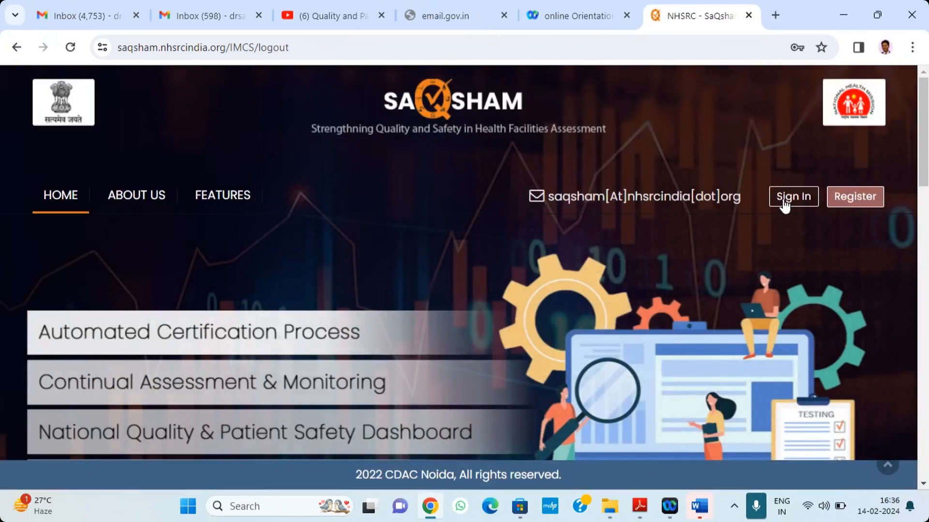
- Open the sign-in form and enter the facility account's user ID
click(782, 198)
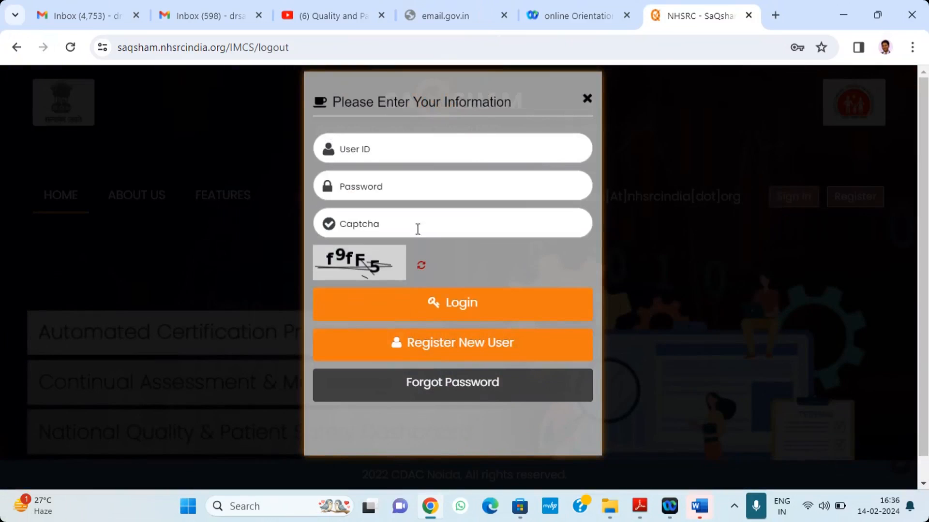
click(371, 151)
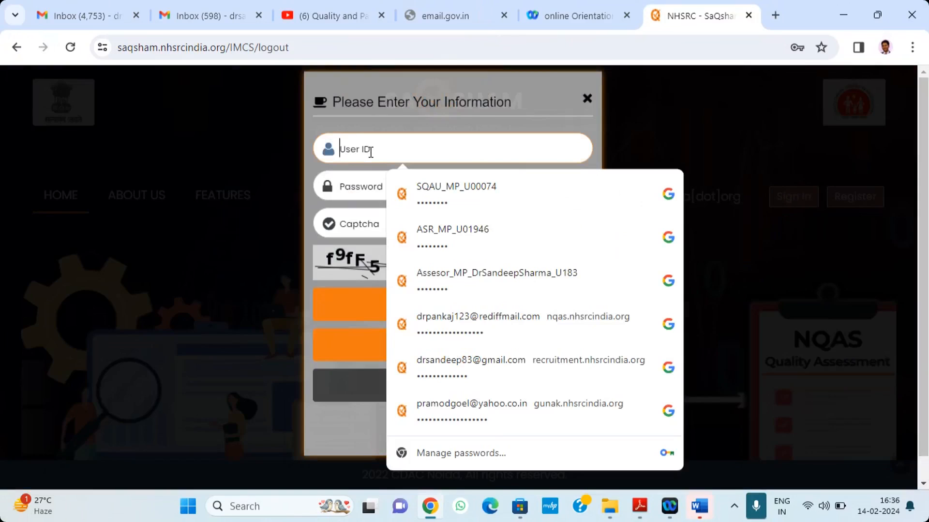
text(FA_)
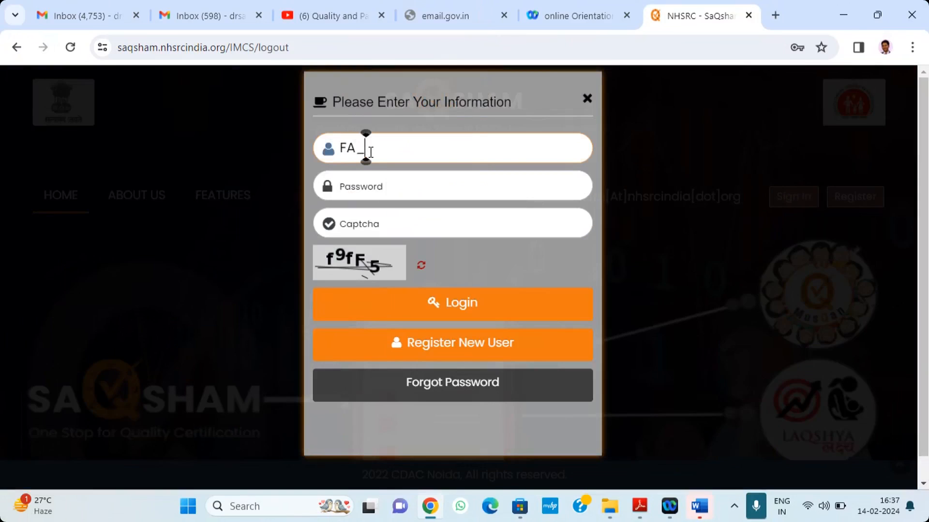
text(MP_PHC)
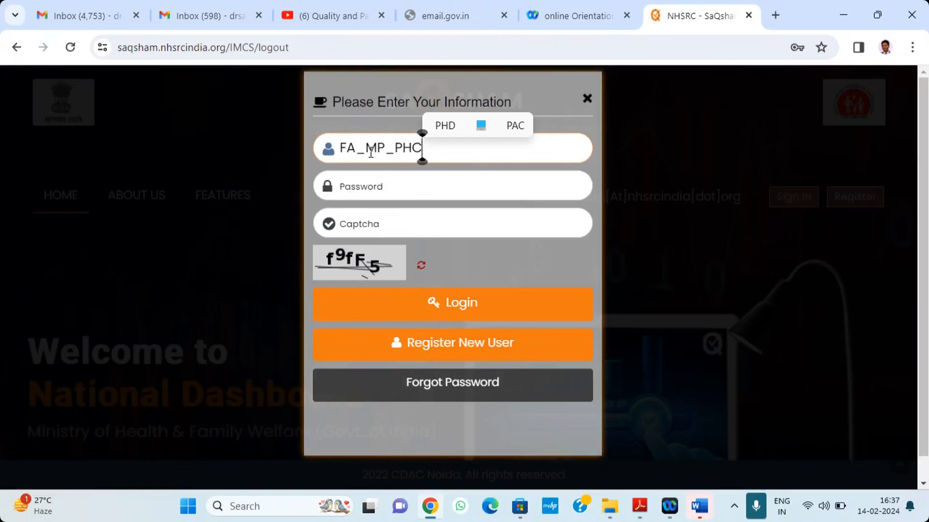
text(_U)
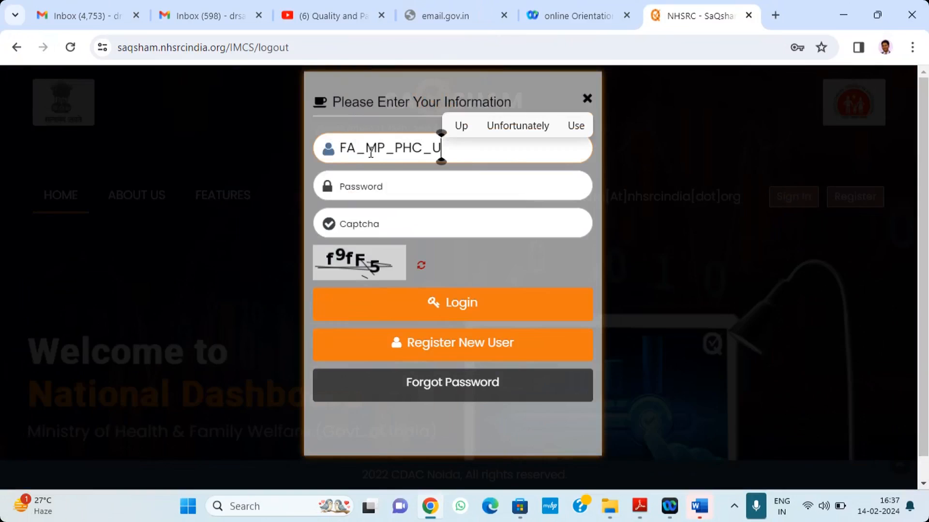
text(0)
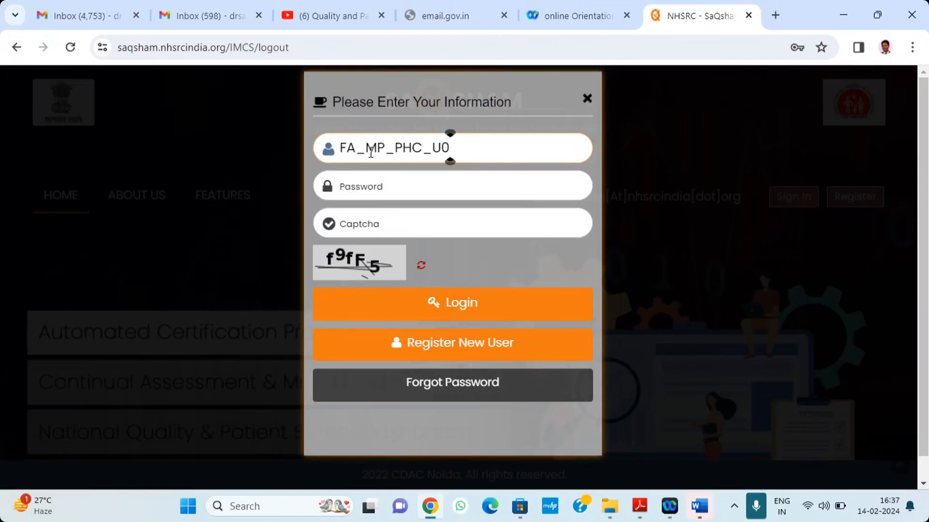
text(1731)
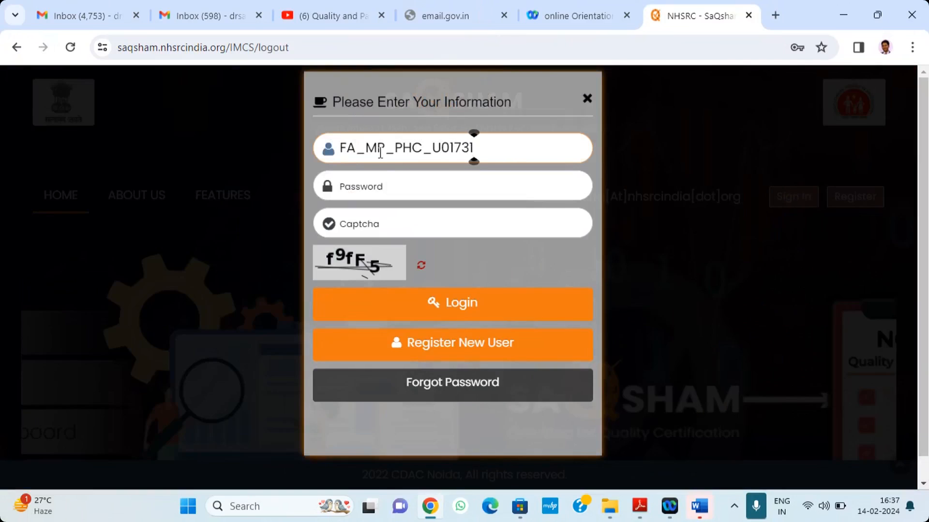
- Enter the facility account's password and the captcha code, and log in to the portal
click(387, 187)
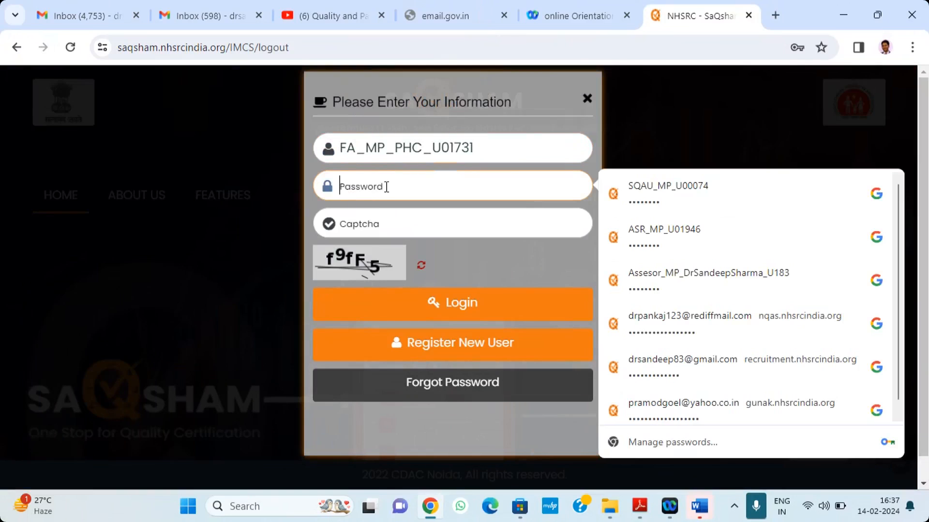
text(**)
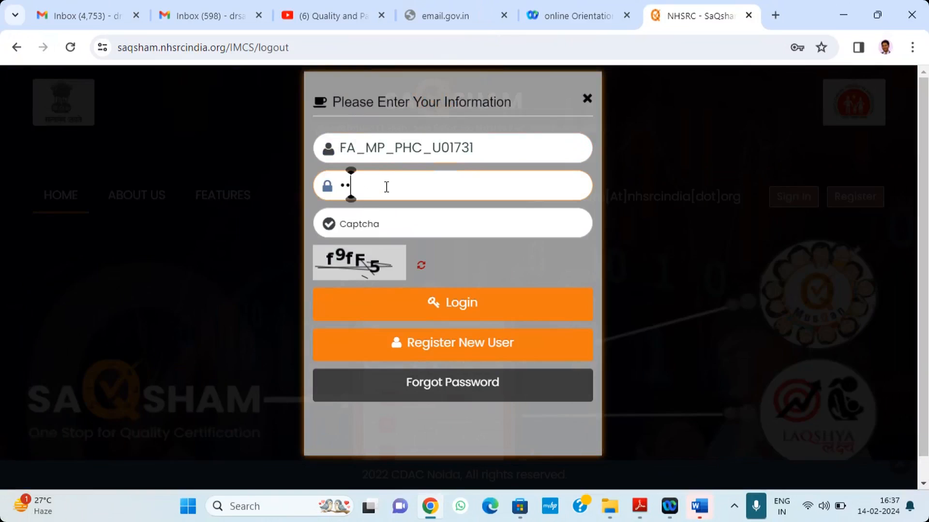
text(***)
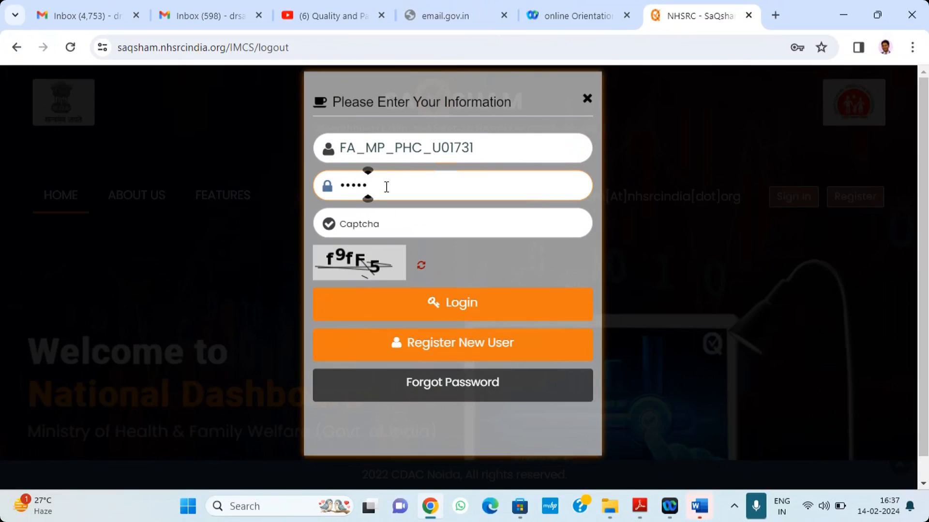
text(*)
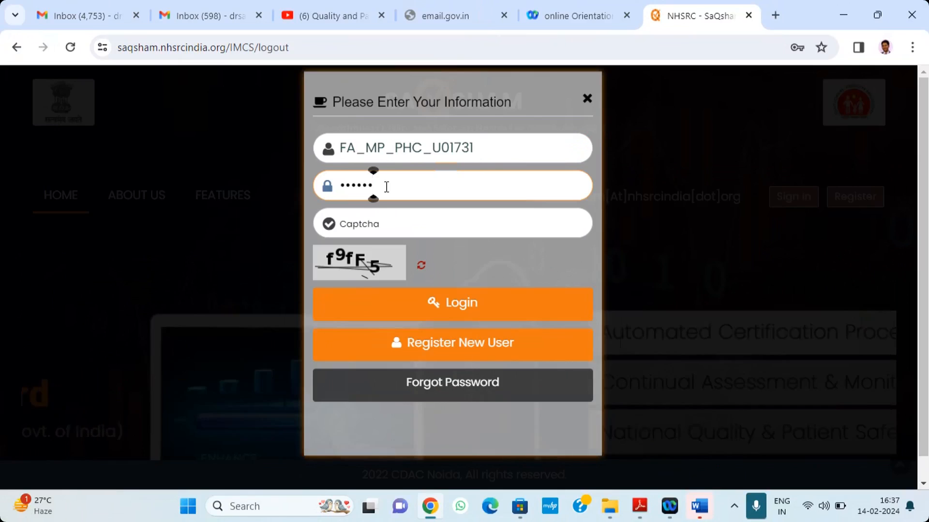
text(••)
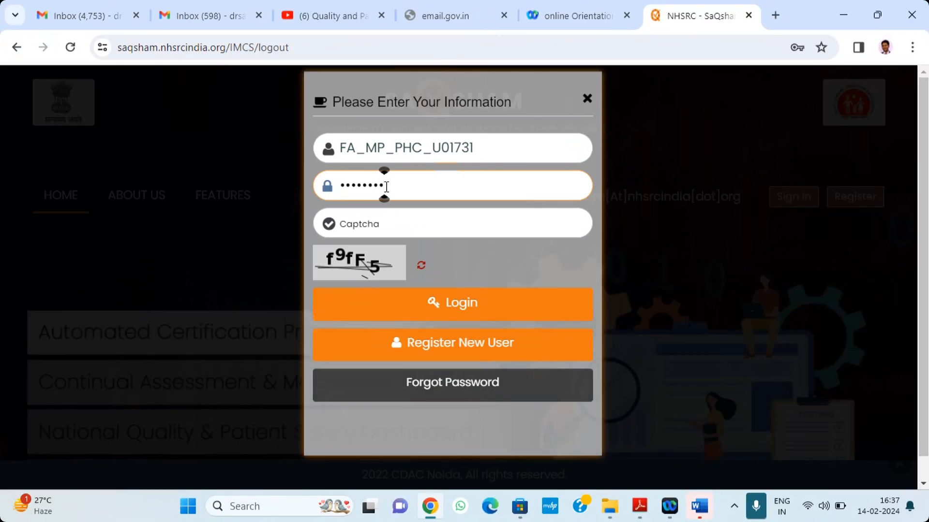
click(381, 225)
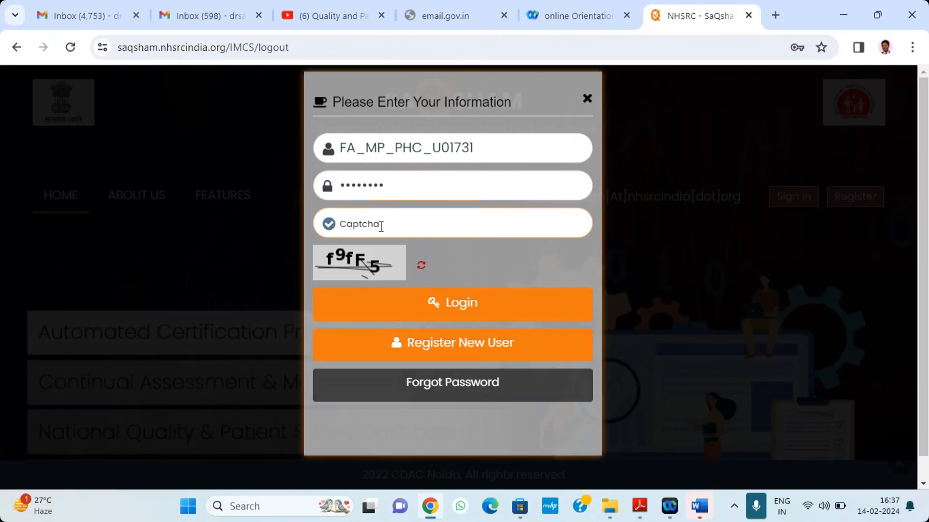
text(f)
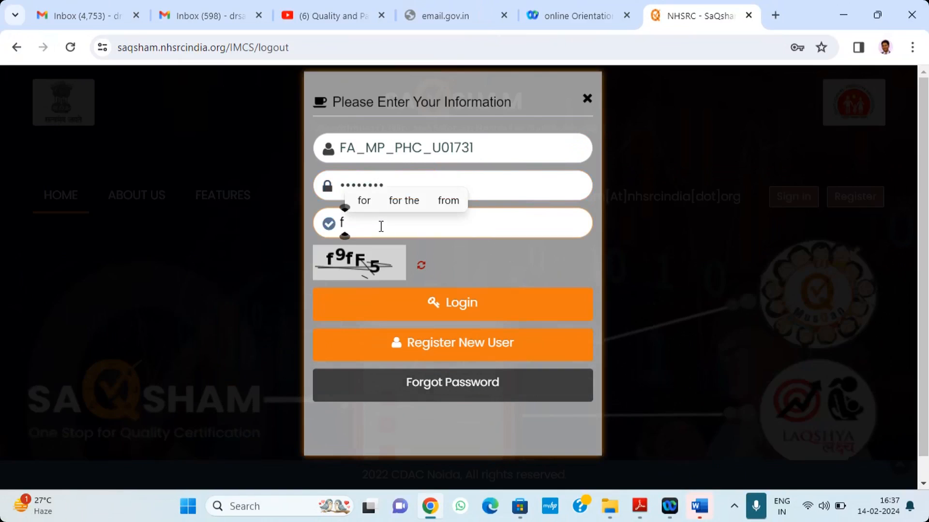
text(9fF5)
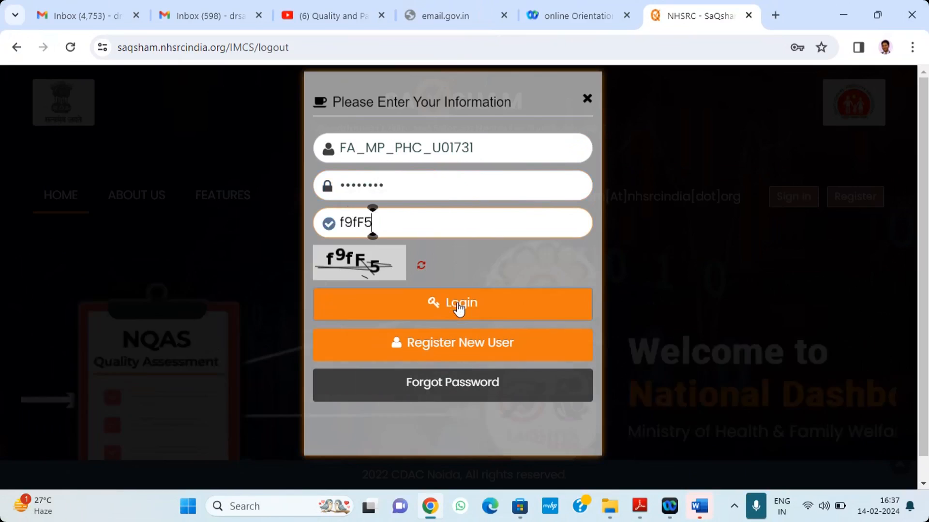
click(459, 309)
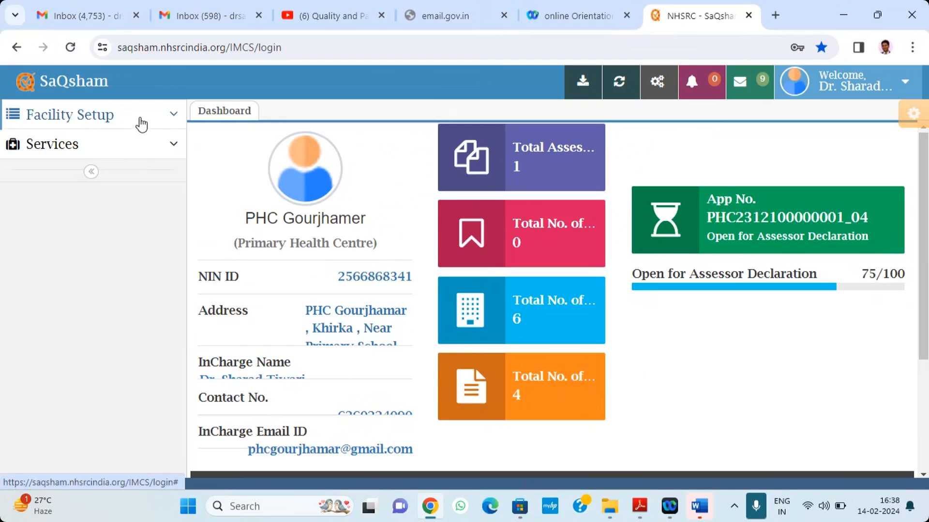
- Open the facility in-charge profile under Facility Setup and submit the update of its details
click(174, 118)
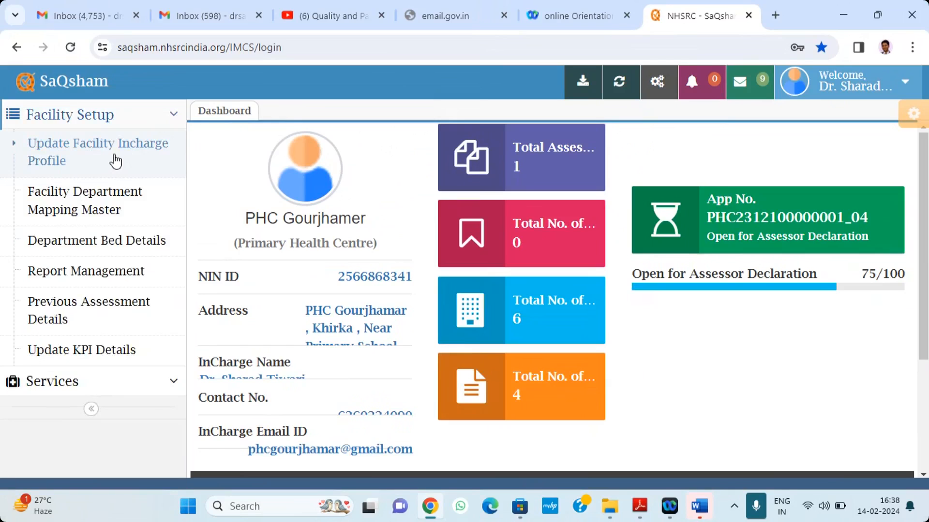
click(115, 161)
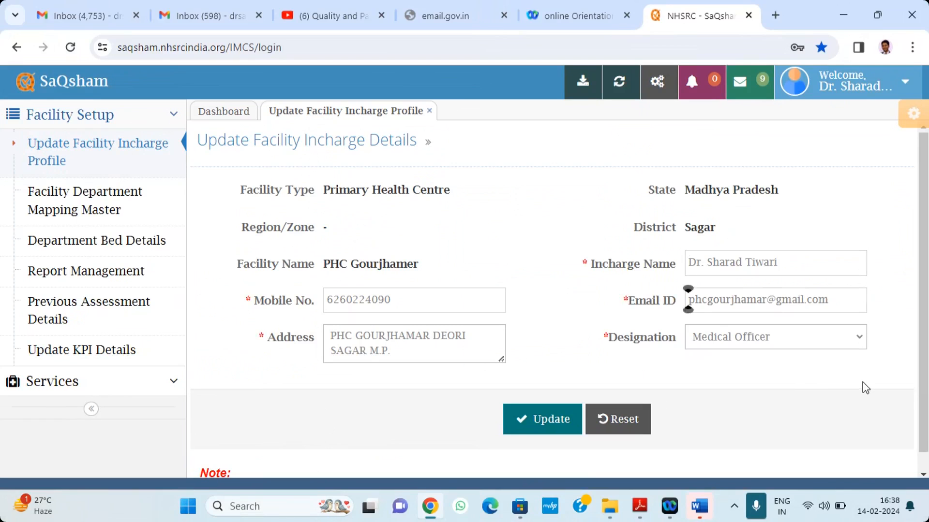
click(544, 422)
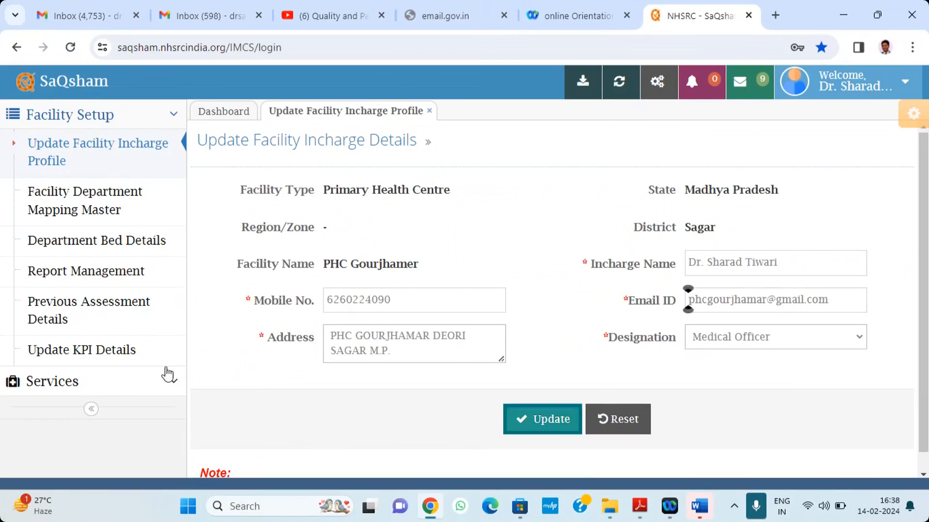
- Open the facility department mapping list and its option for mapping or unmapping departments
click(74, 202)
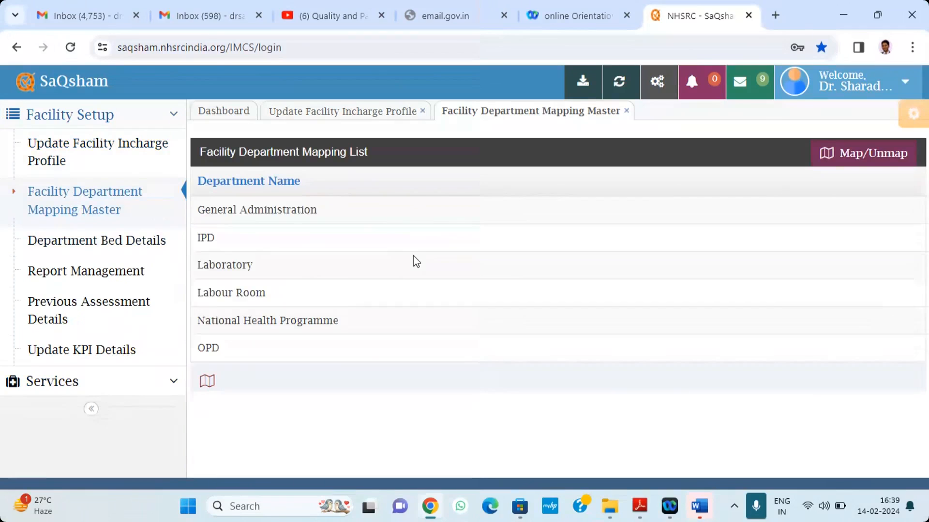
click(862, 160)
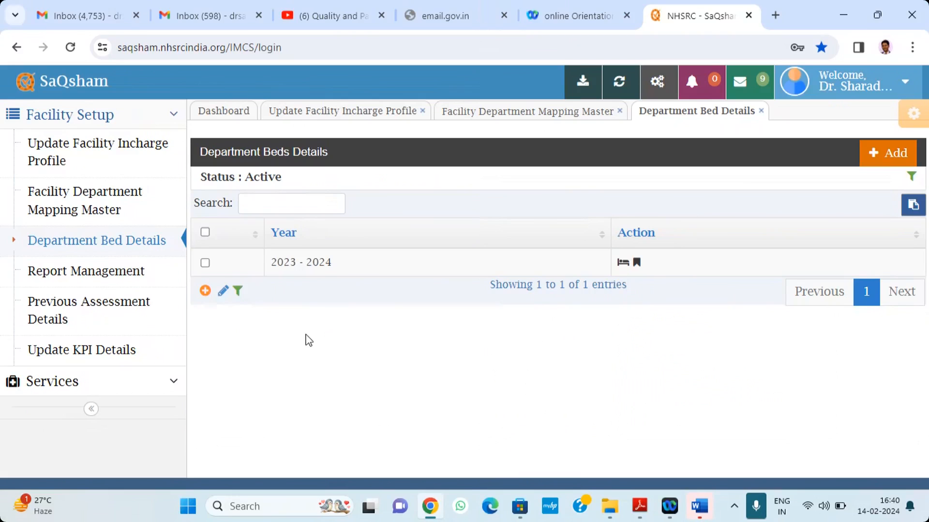
- Open the KPI details for the NQAS program, check the program choices, and set the month to January
click(112, 356)
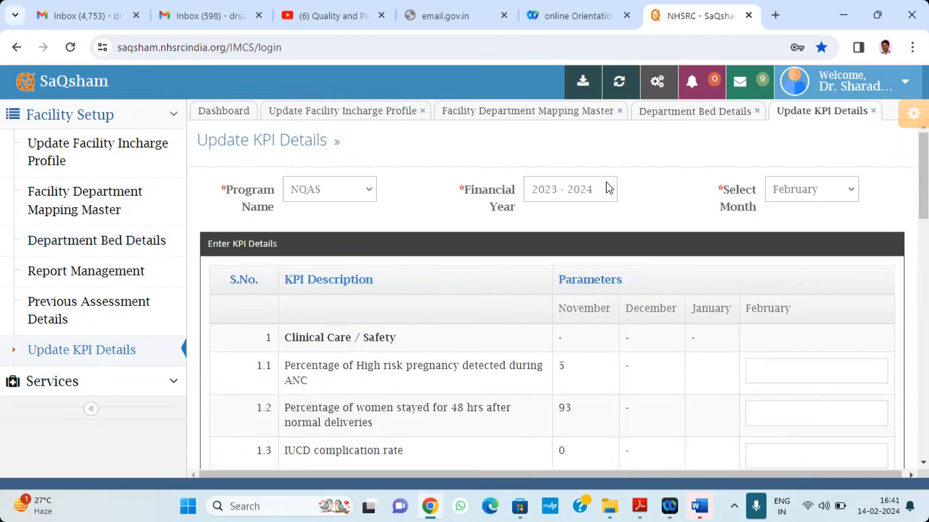
click(366, 190)
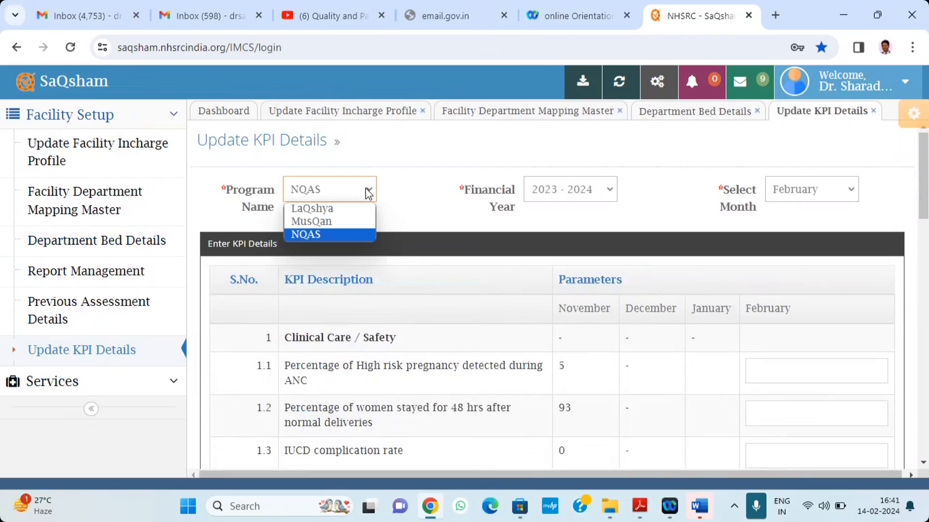
click(417, 213)
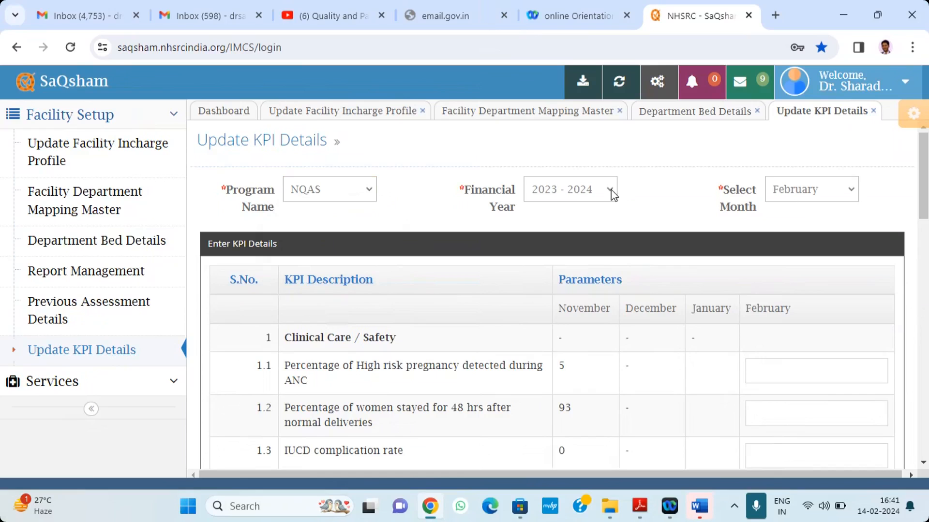
click(852, 192)
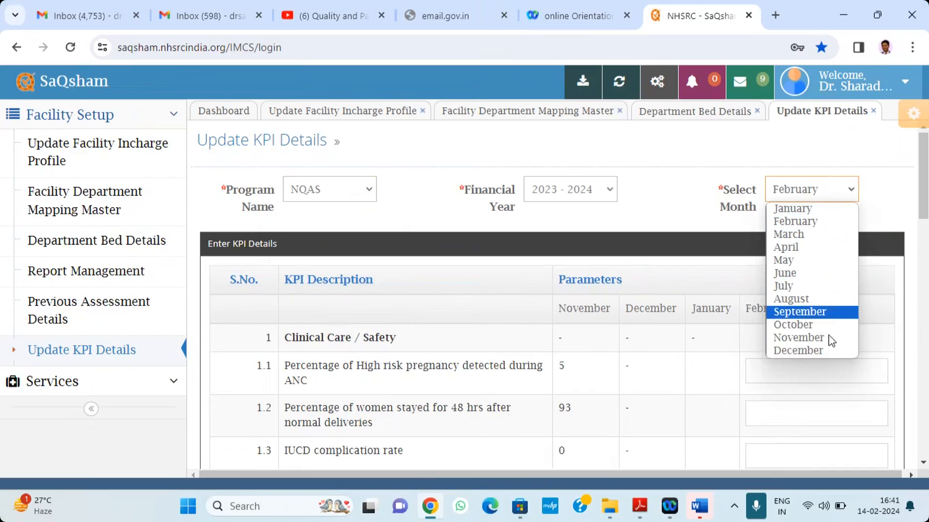
click(824, 210)
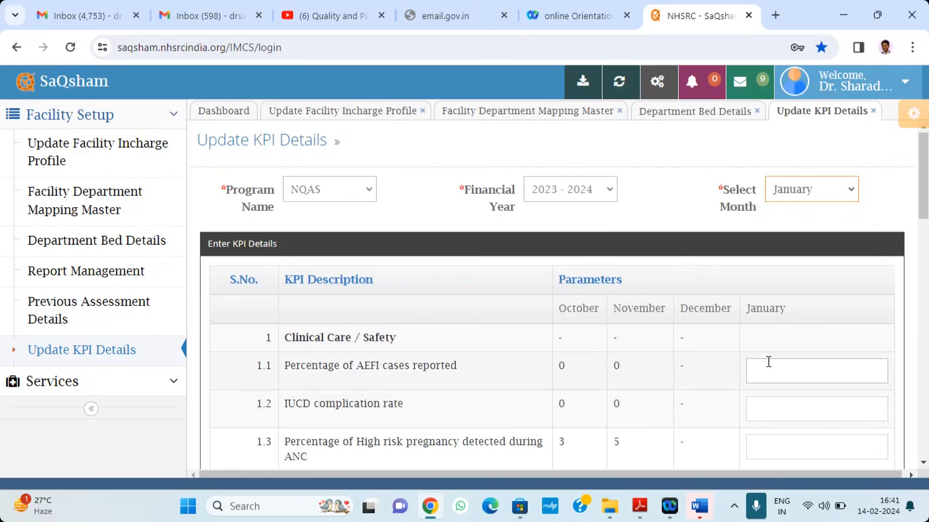
- Enter January KPI values: IUCD complication rate 2, high risk pregnancy detected during ANC 45, and women stayed 48 hrs after normal deliveries 95
scroll(771, 360, down, 1)
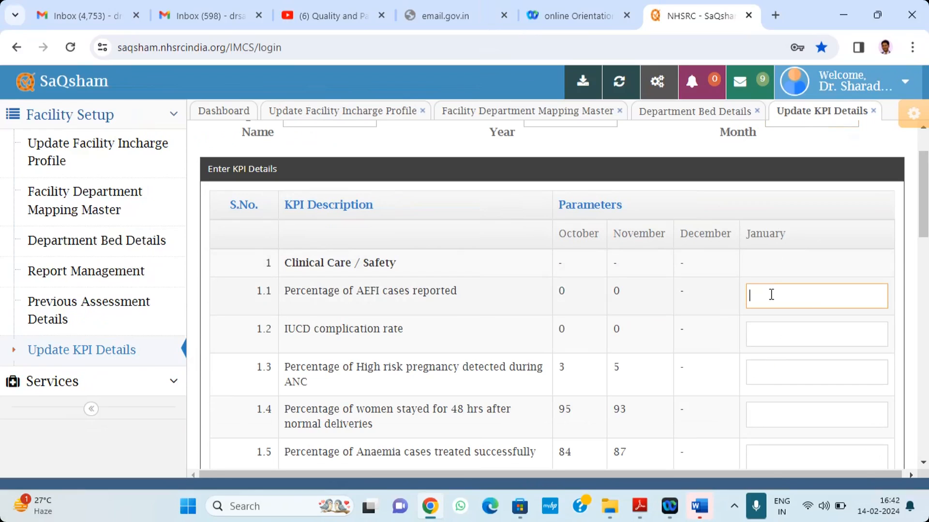
click(771, 333)
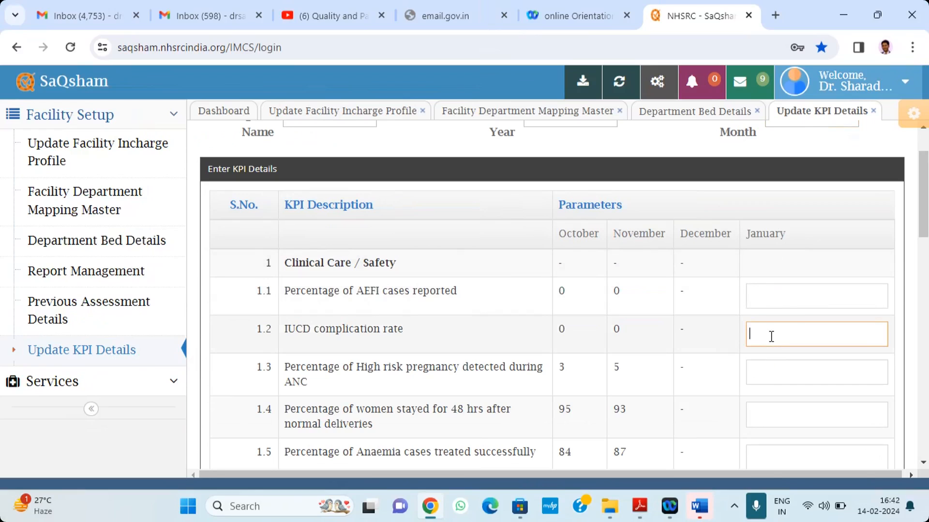
text(2)
click(780, 377)
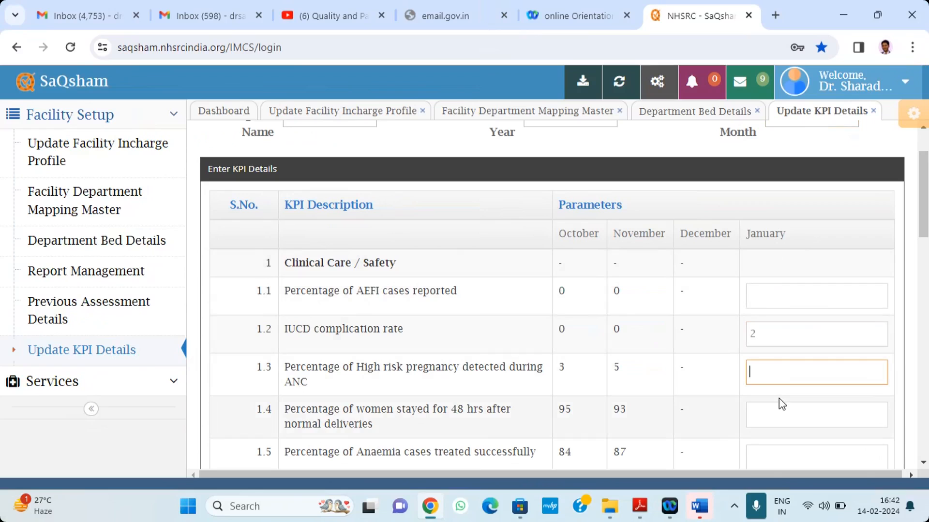
text(45)
click(765, 414)
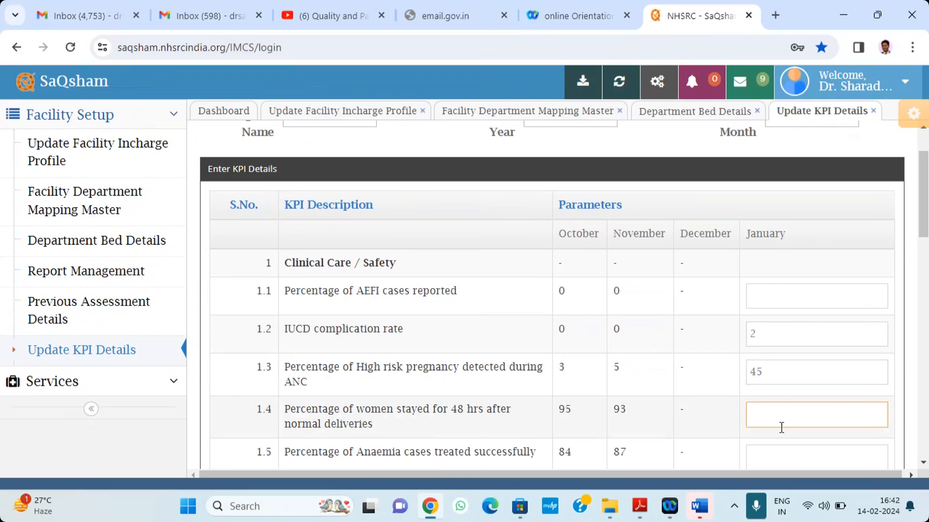
text(95)
- Examine the remaining January KPI rows, from anaemia cases treated through the Service Quality scores, and the notes below the form
scroll(791, 436, down, 2)
click(788, 381)
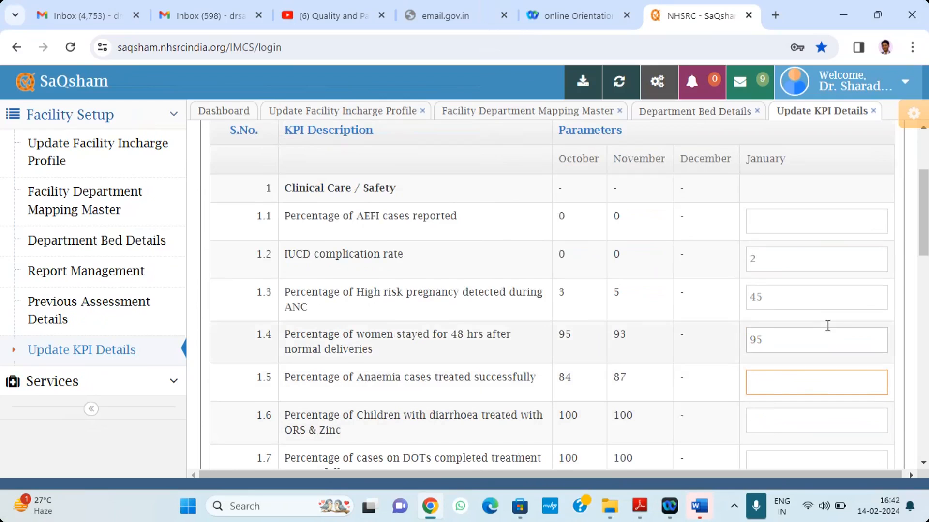
scroll(825, 325, down, 6)
scroll(846, 300, down, 10)
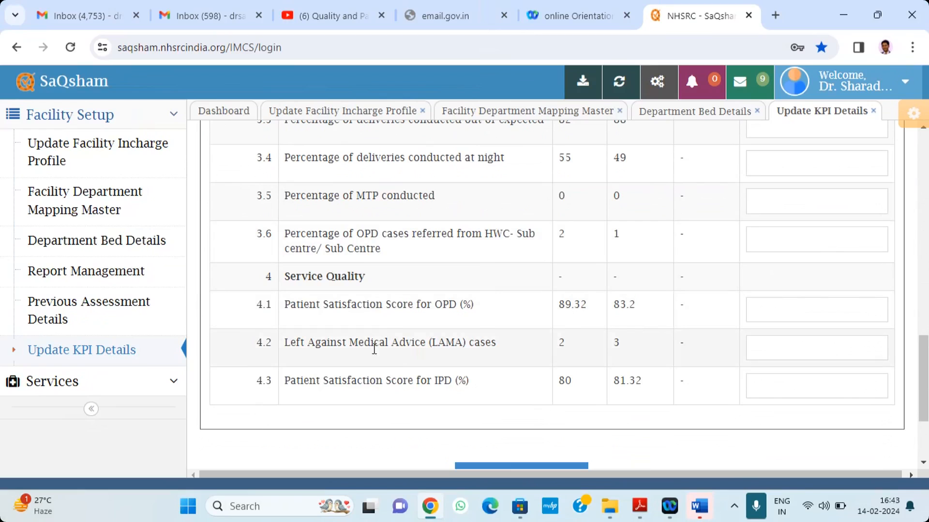
click(779, 354)
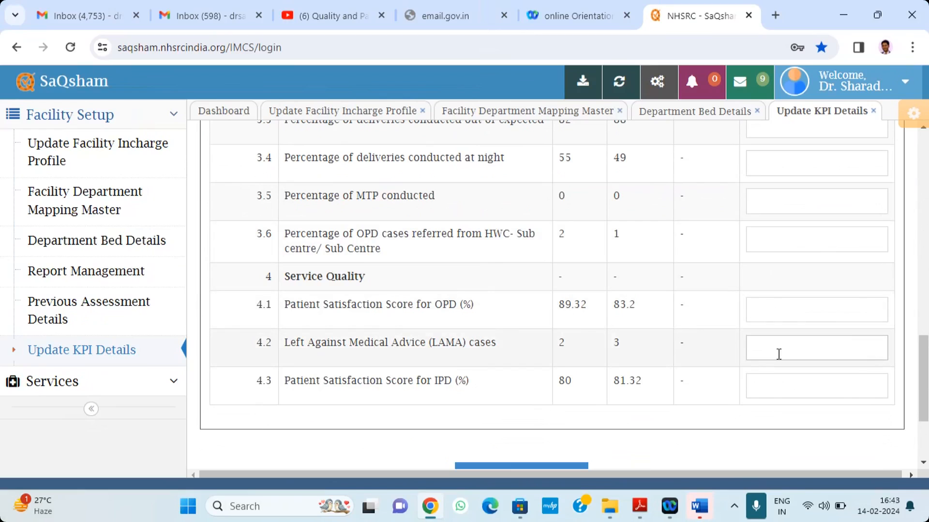
click(799, 313)
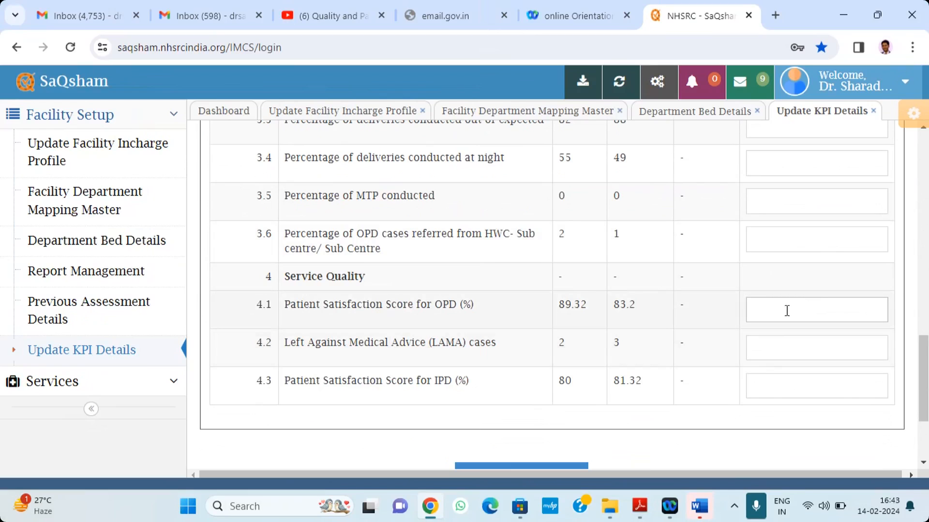
click(791, 387)
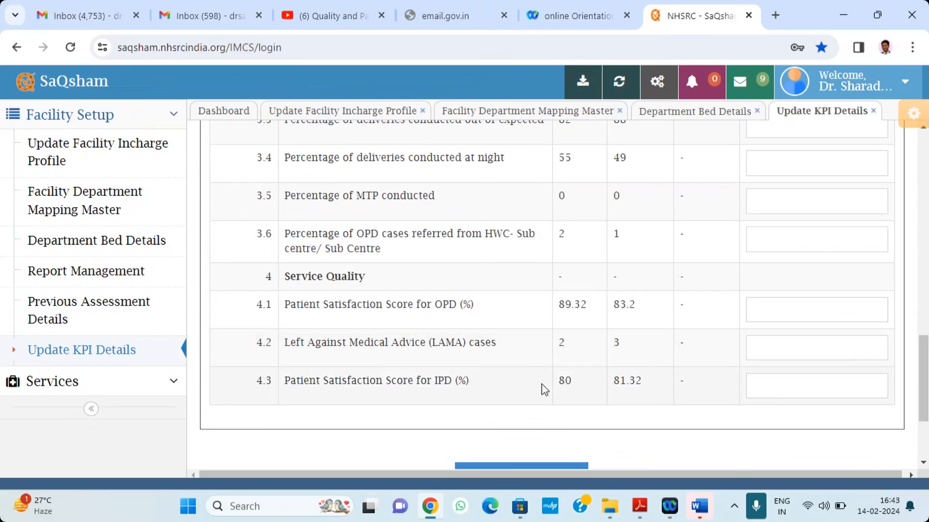
scroll(536, 378, down, 1)
scroll(534, 373, down, 3)
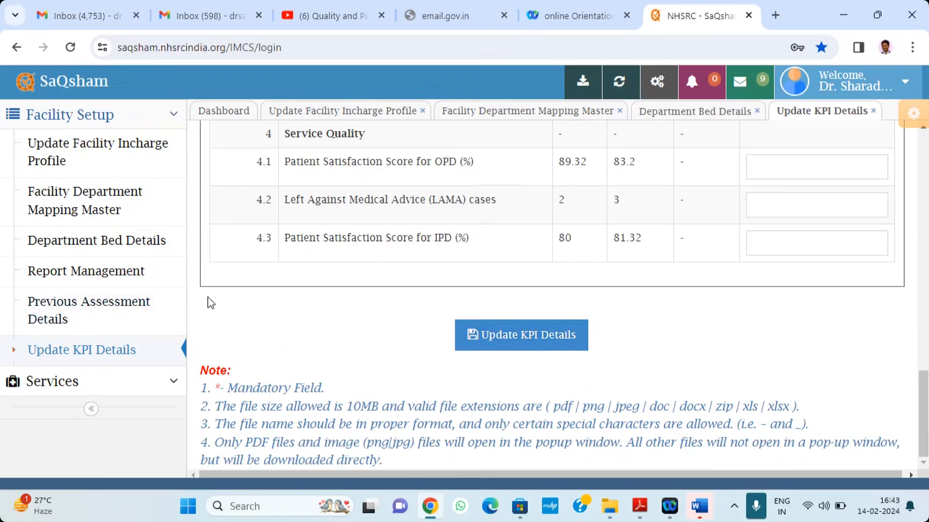
- View the options offered under Services, and review the January KPI form from its header to the closing notes
click(52, 382)
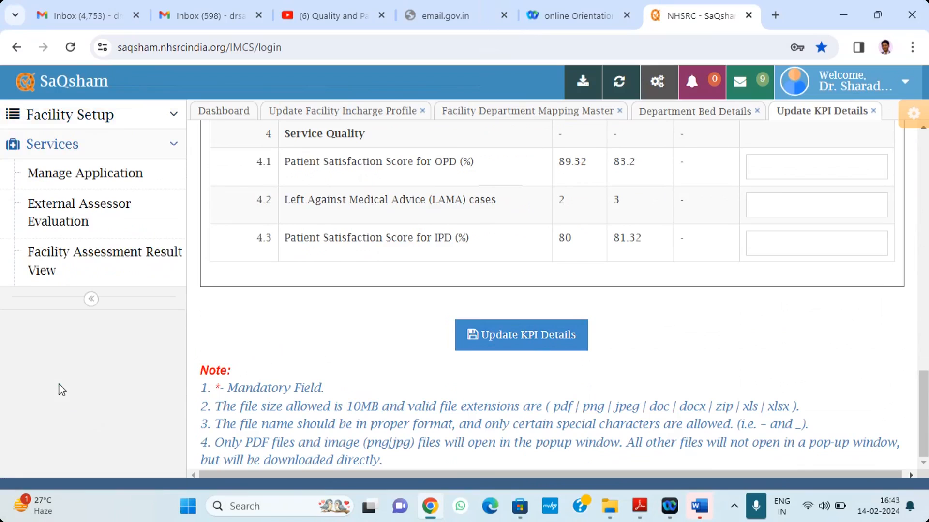
click(173, 145)
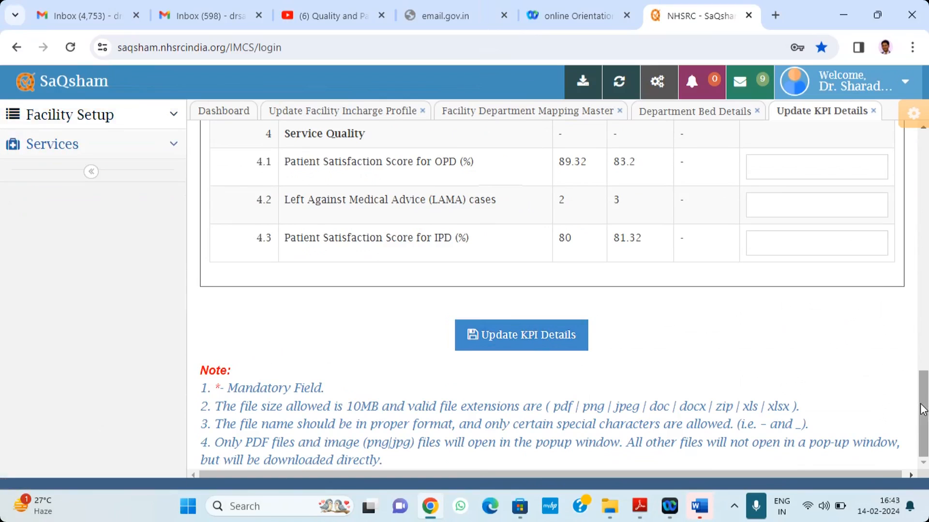
scroll(908, 312, up, 5)
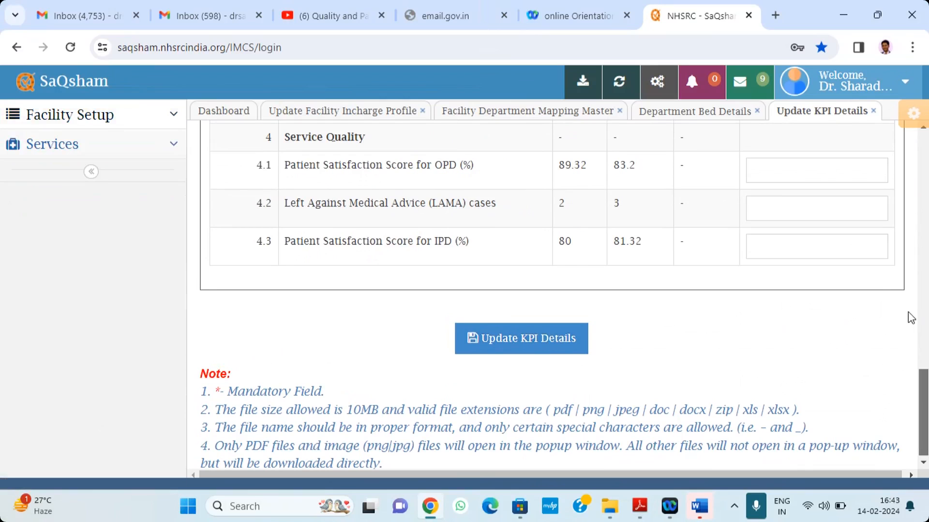
scroll(907, 249, up, 10)
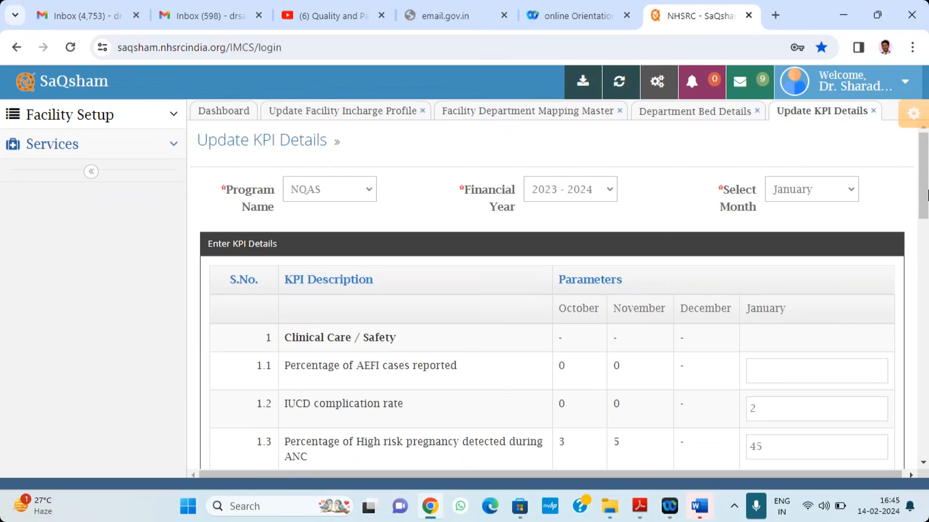
scroll(921, 244, down, 12)
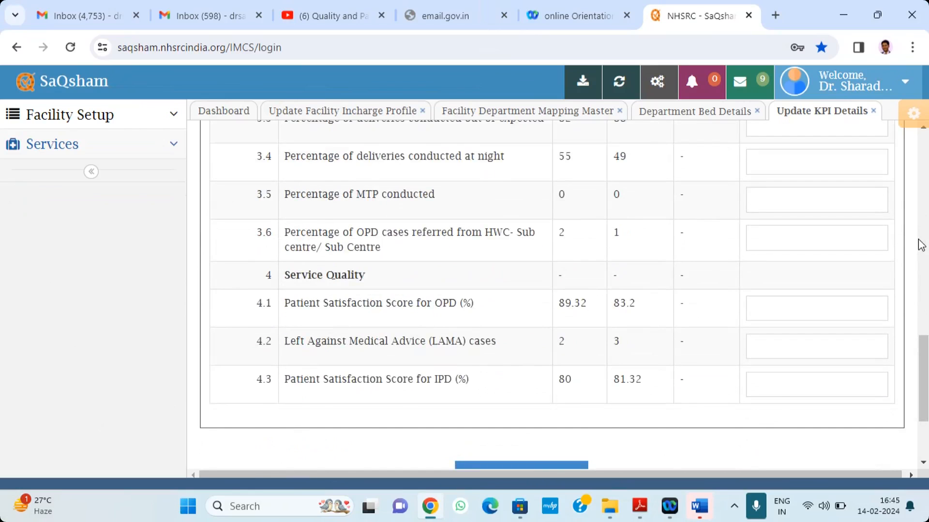
scroll(920, 245, down, 3)
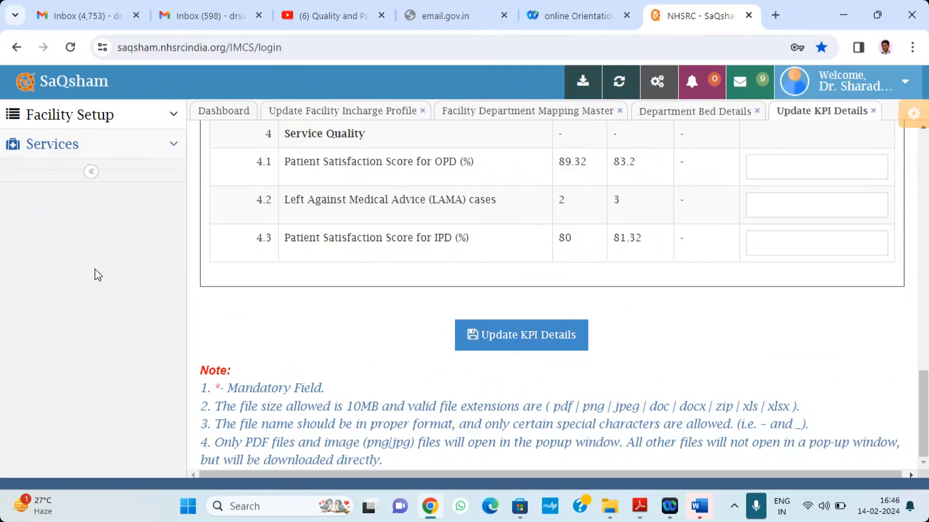
- Return to the top of the January KPI form, open Manage Application under Services, and start a new assessment
drag(925, 409, 925, 138)
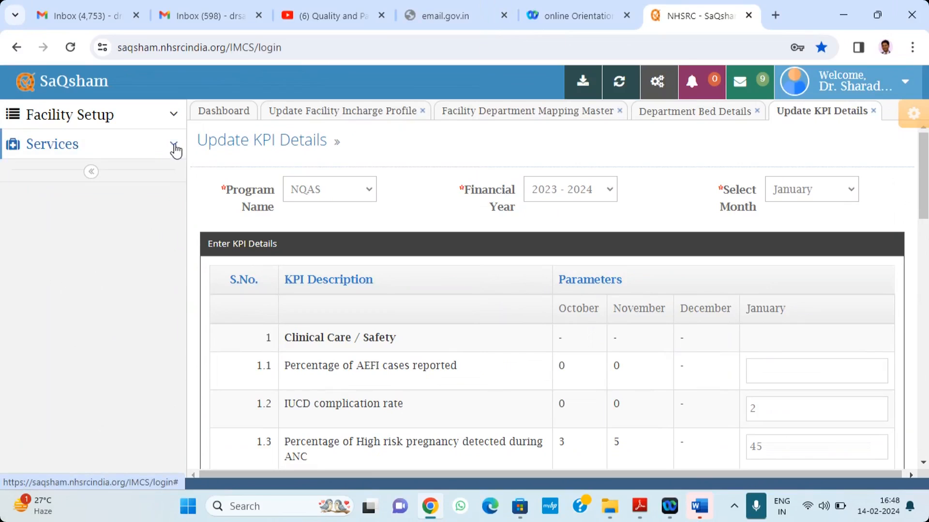
click(174, 145)
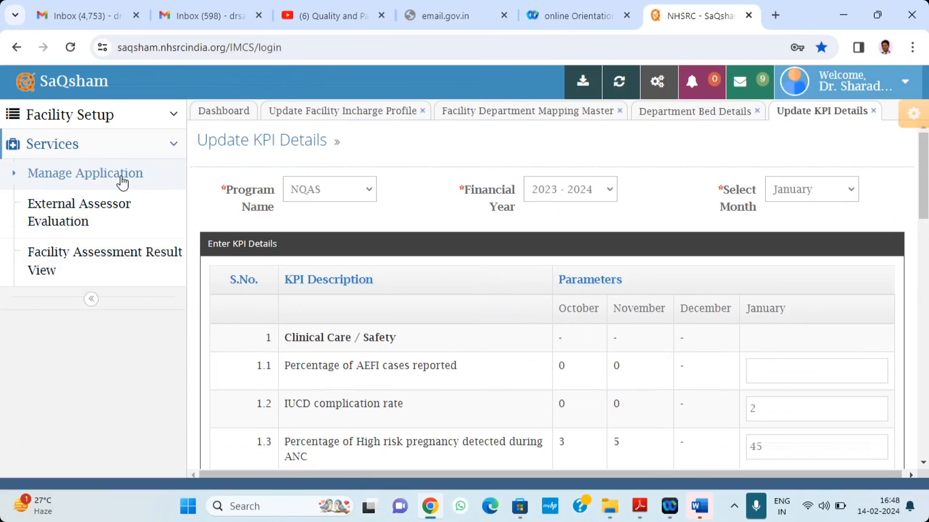
click(122, 181)
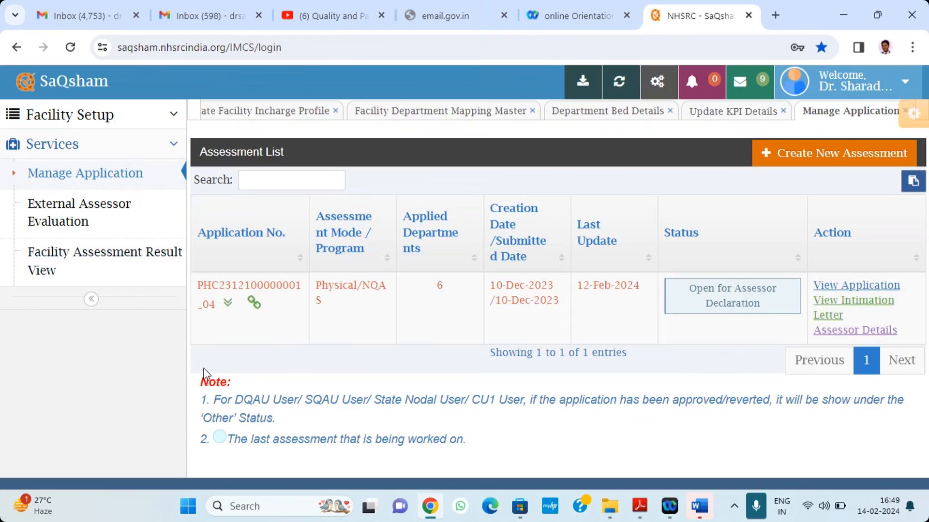
click(827, 156)
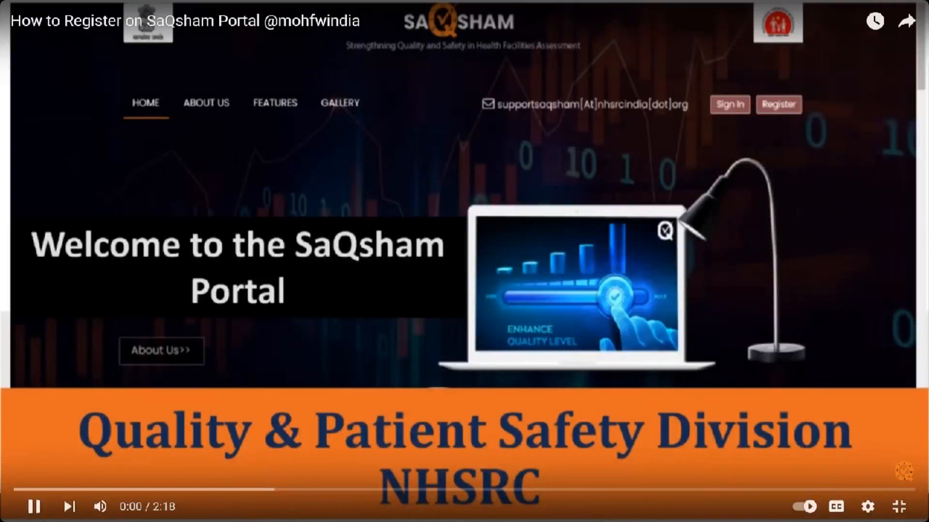
- Pause the SaQsham registration video on YouTube, and show the video on creating a National Quality Certification application in full screen
click(34, 508)
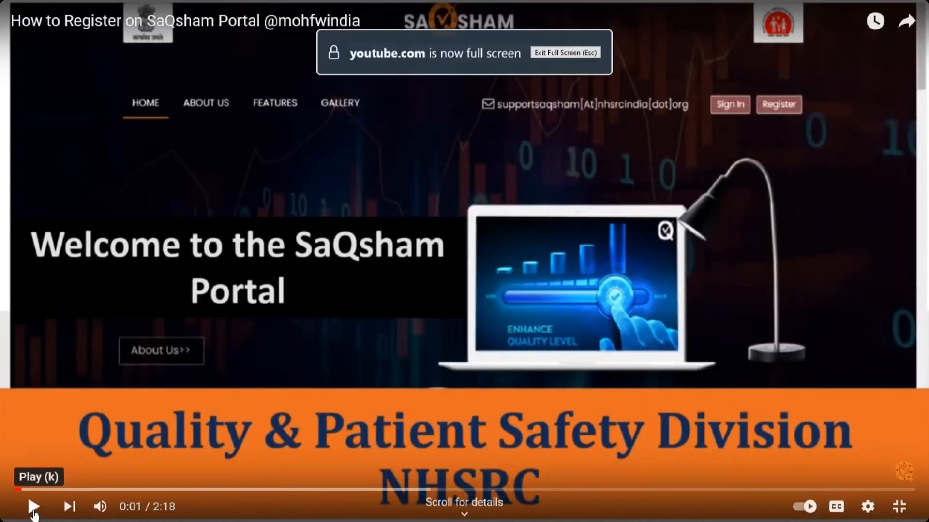
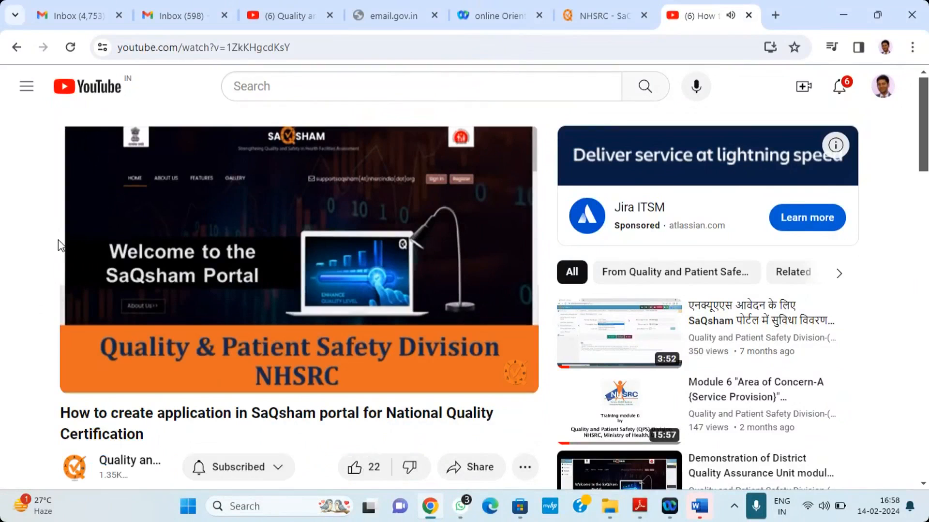
click(503, 377)
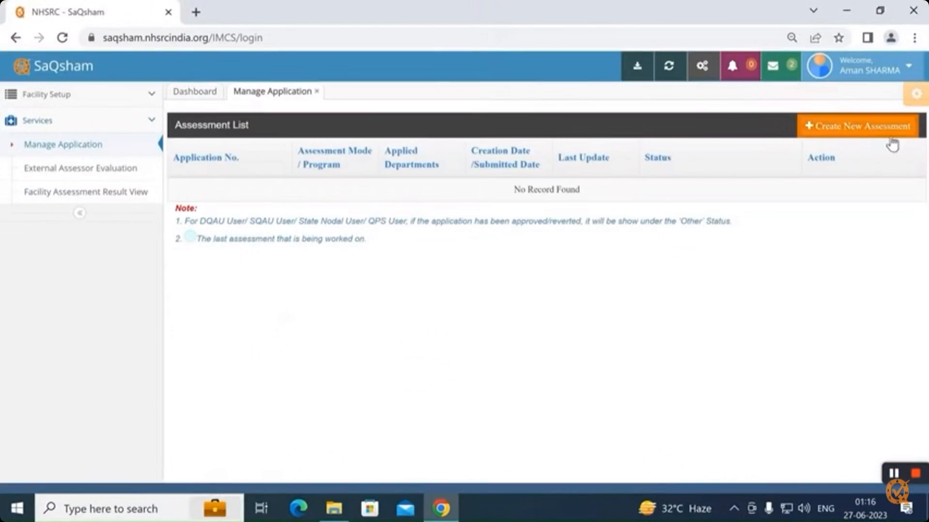
- Create a new assessment in Physical mode for the NQAS & LaQshya (Both) program with all listed departments
click(868, 132)
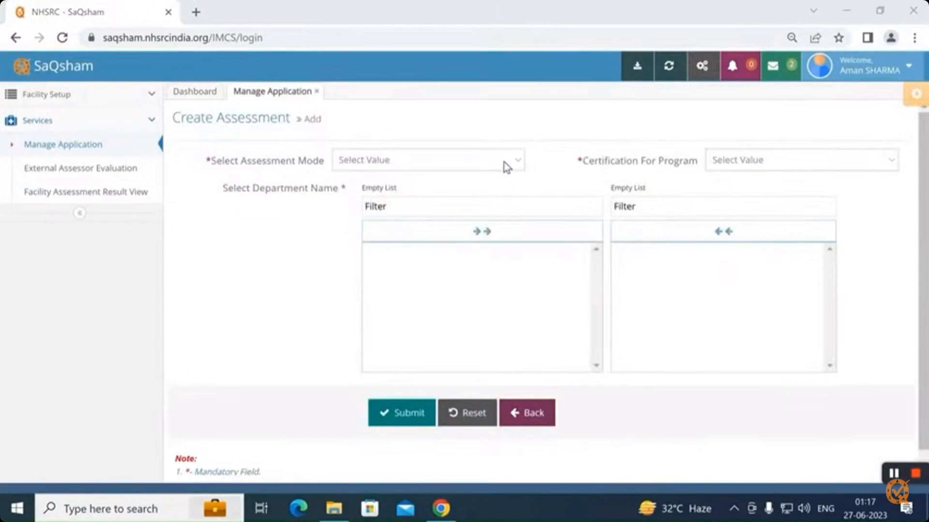
click(506, 167)
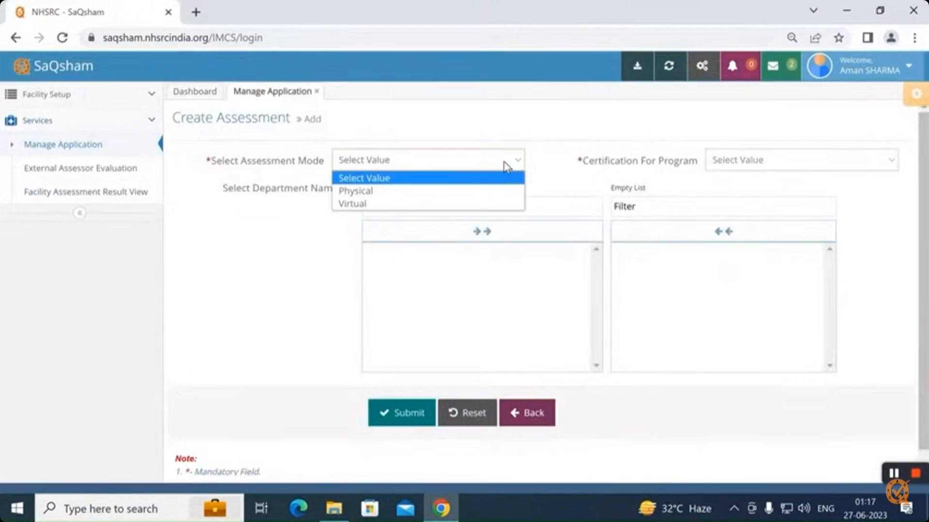
click(489, 197)
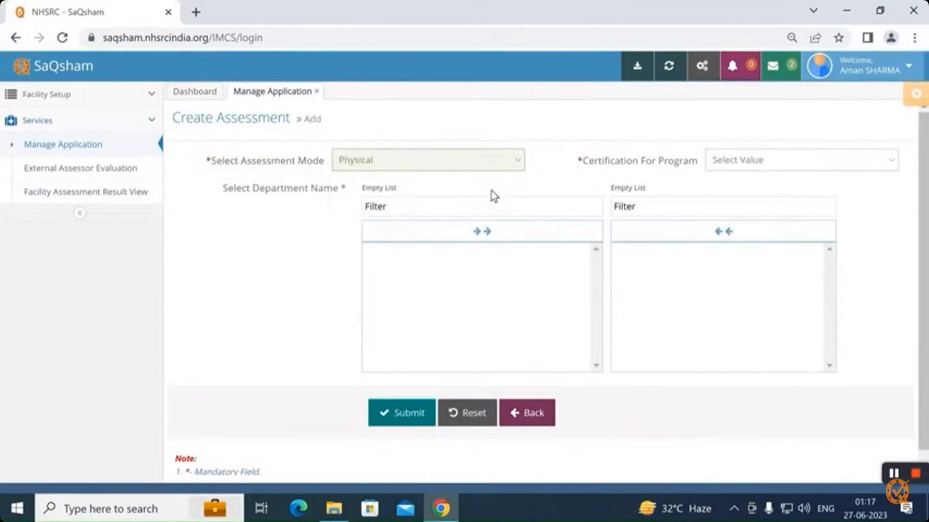
click(800, 164)
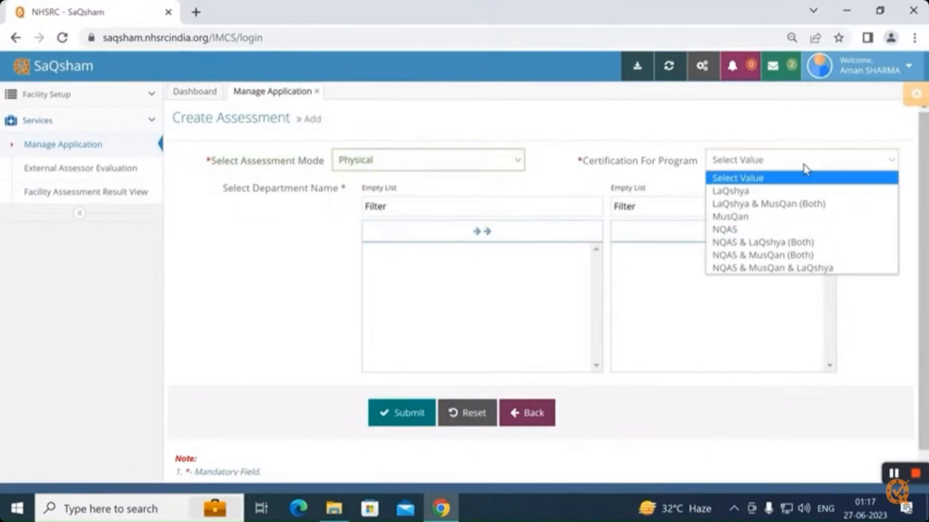
click(787, 247)
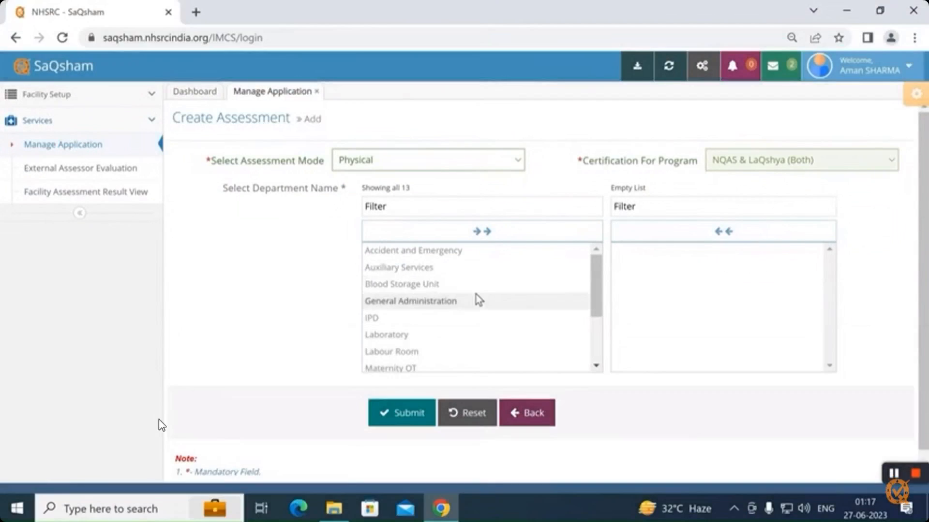
click(480, 290)
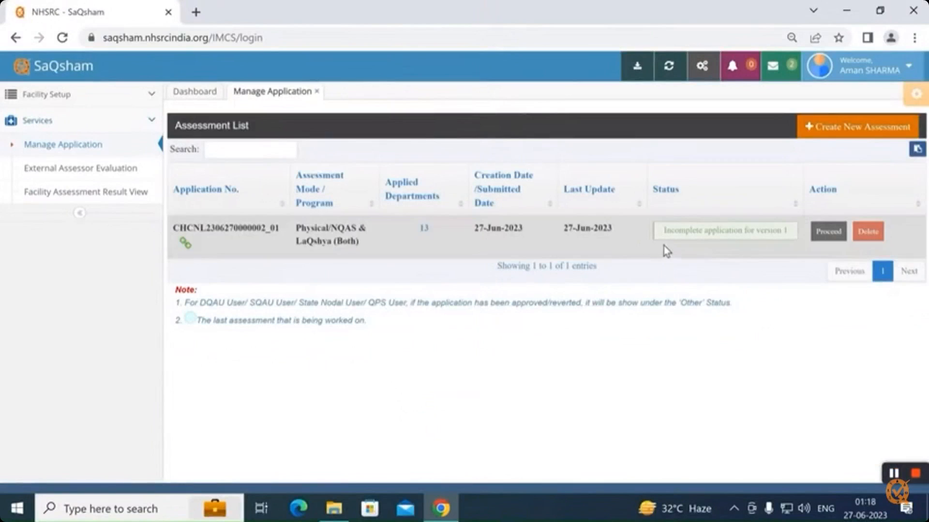
- Proceed with the incomplete application, saving its department selection and the SQAU and DQAU assessment reports and scores
click(828, 231)
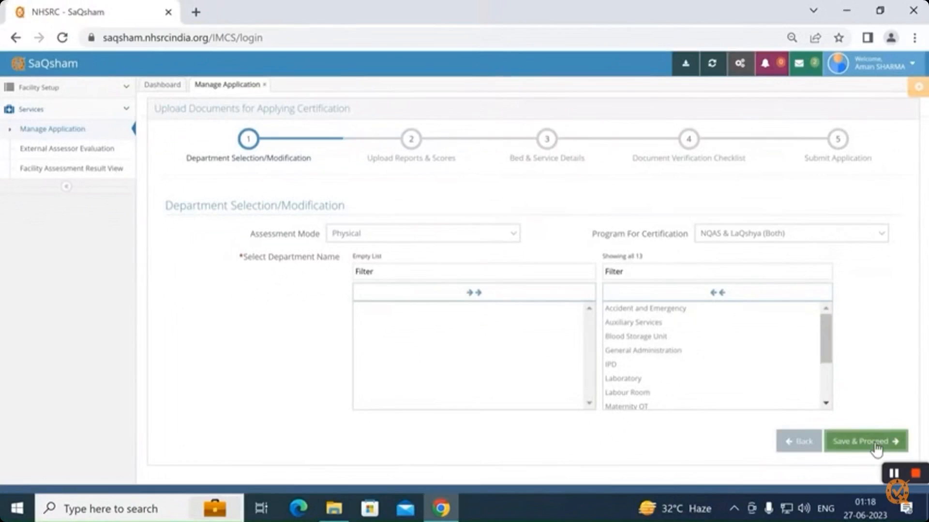
click(875, 447)
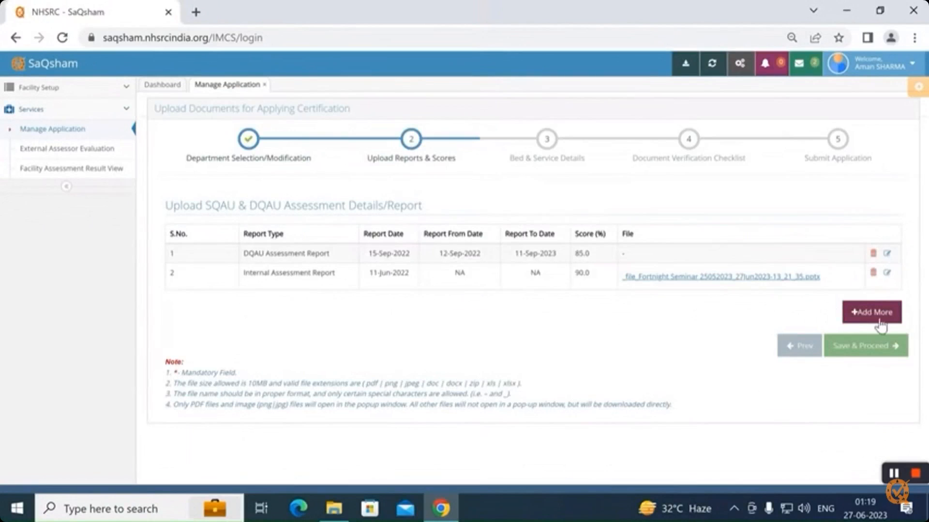
click(888, 359)
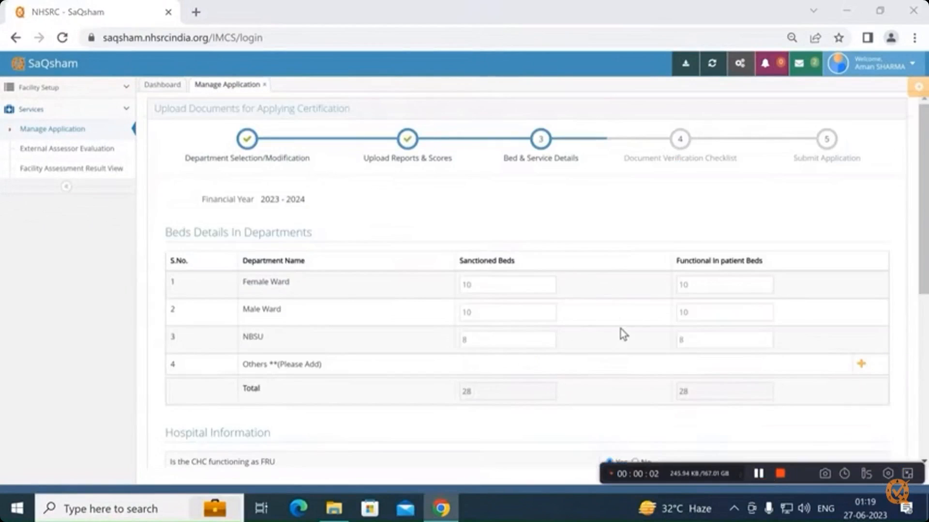
- Review the department beds, hospital information and service details of the application, and save that stage
scroll(624, 337, down, 2)
scroll(622, 335, down, 7)
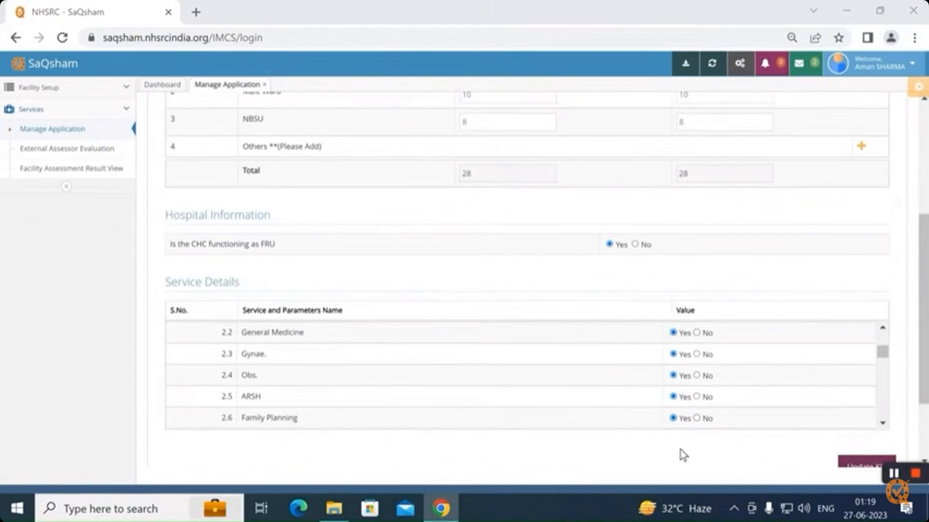
scroll(692, 440, down, 2)
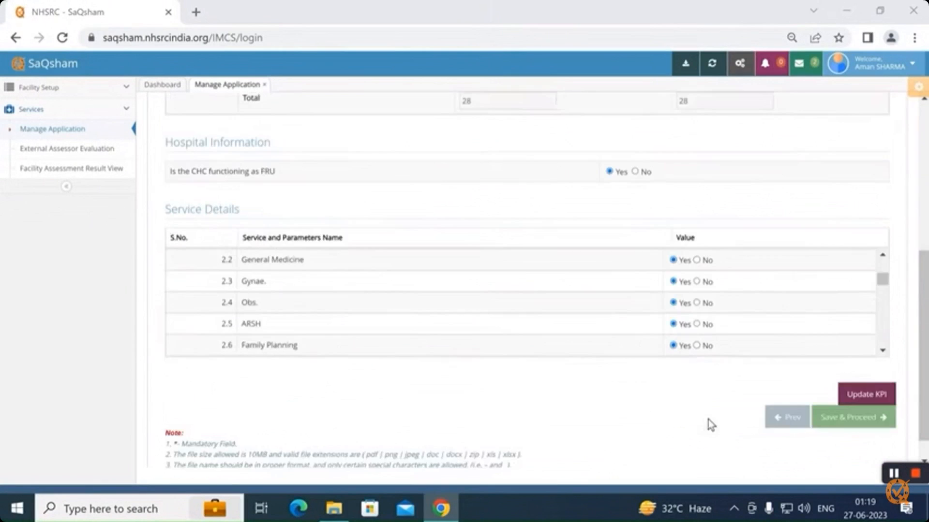
click(872, 426)
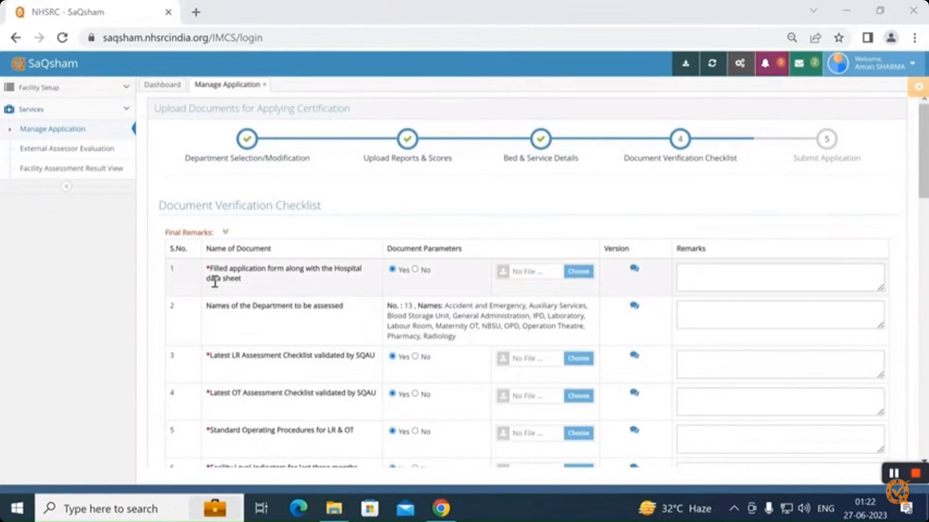
- Review the Document Verification Checklist through the Statutory/Regulatory Compliance documents and closing notes, and save that stage
scroll(352, 333, down, 6)
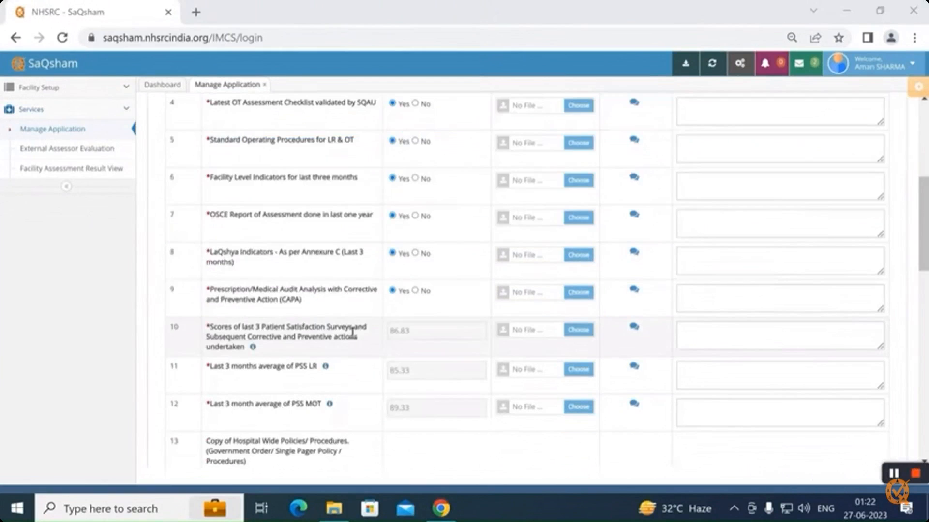
scroll(352, 334, down, 2)
scroll(353, 334, down, 9)
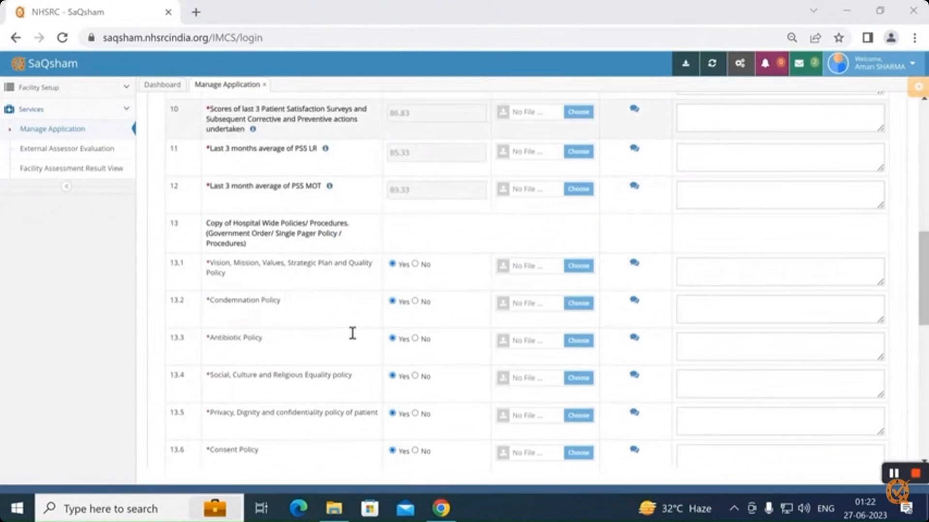
scroll(347, 334, down, 3)
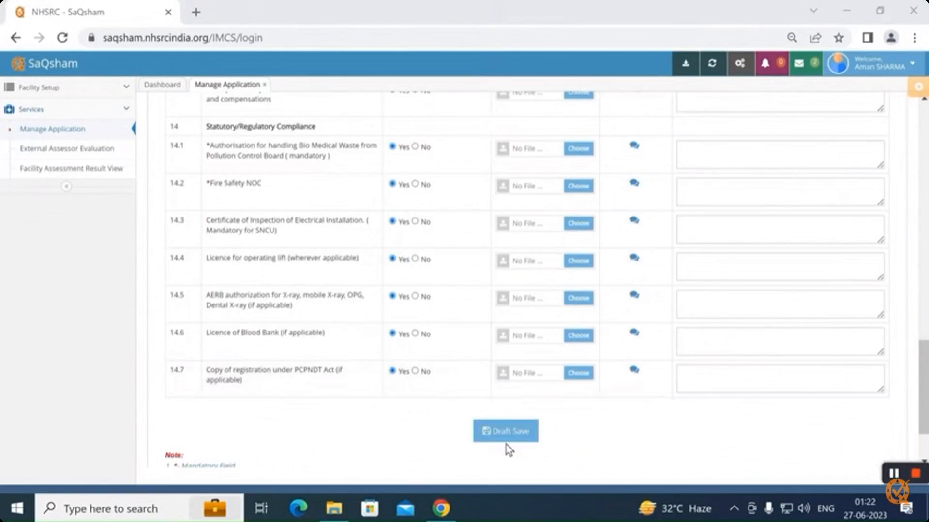
scroll(506, 445, down, 2)
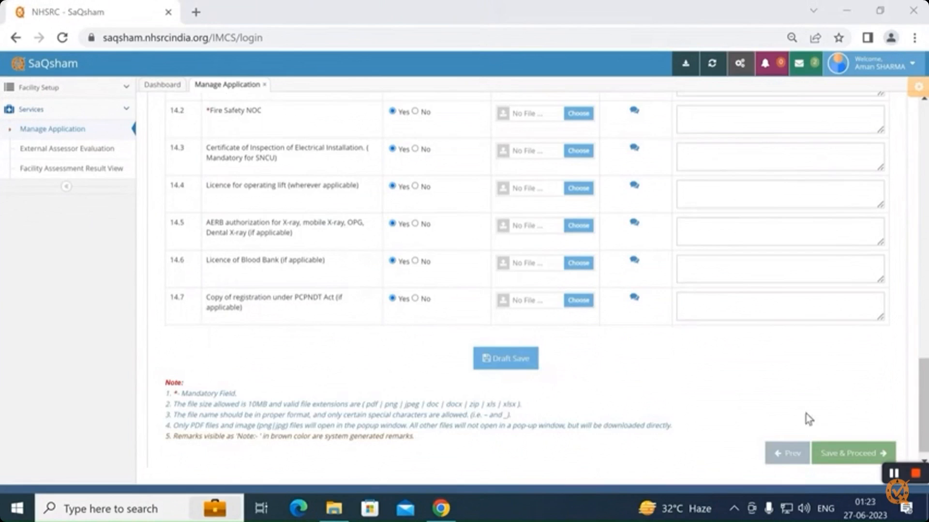
click(849, 455)
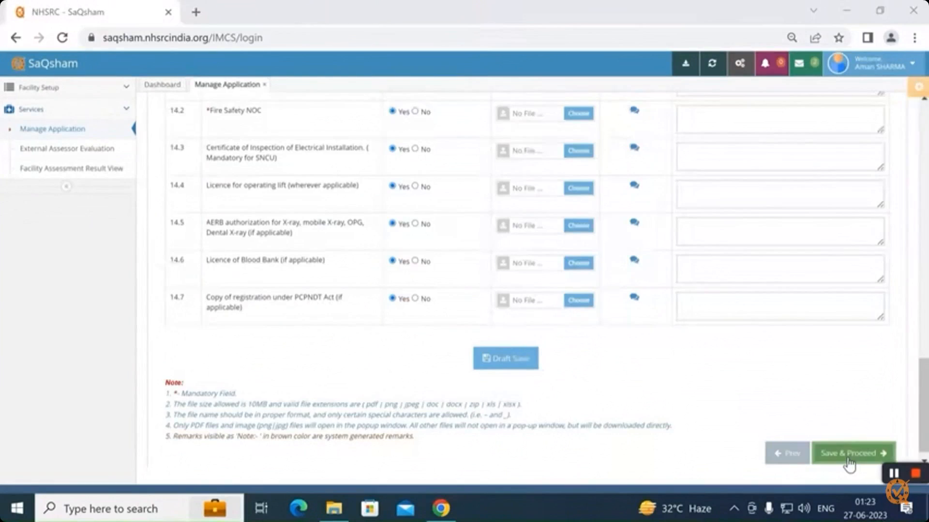
- Pause and resume the tutorial video to examine the Submit Application stage and the submitted application in the assessment list
click(546, 452)
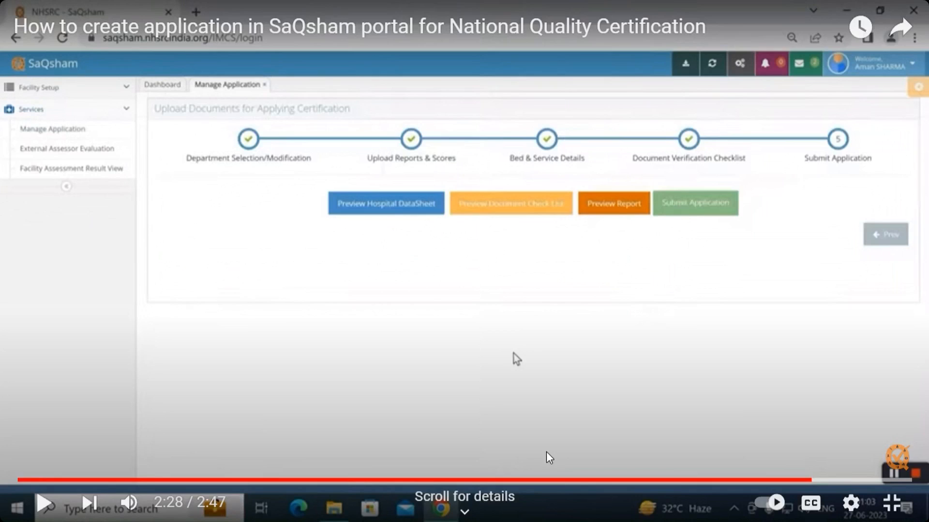
click(549, 458)
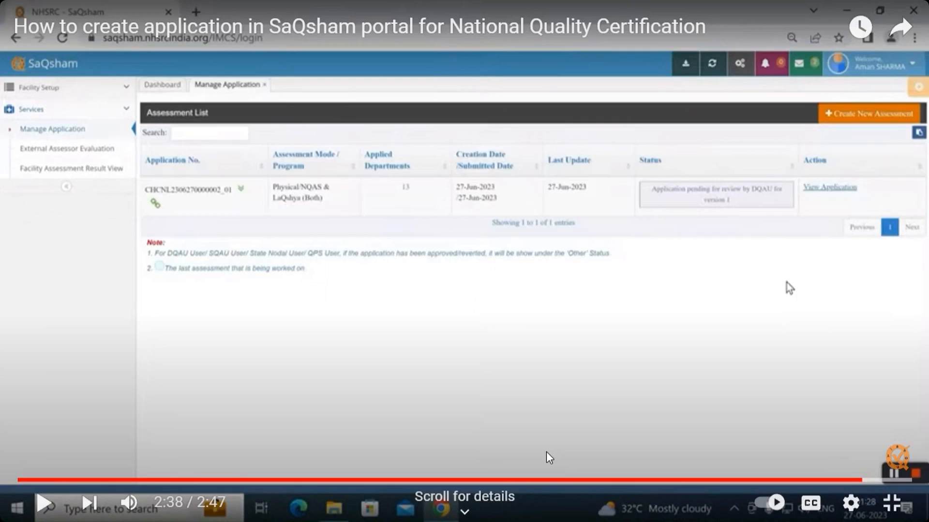
click(549, 458)
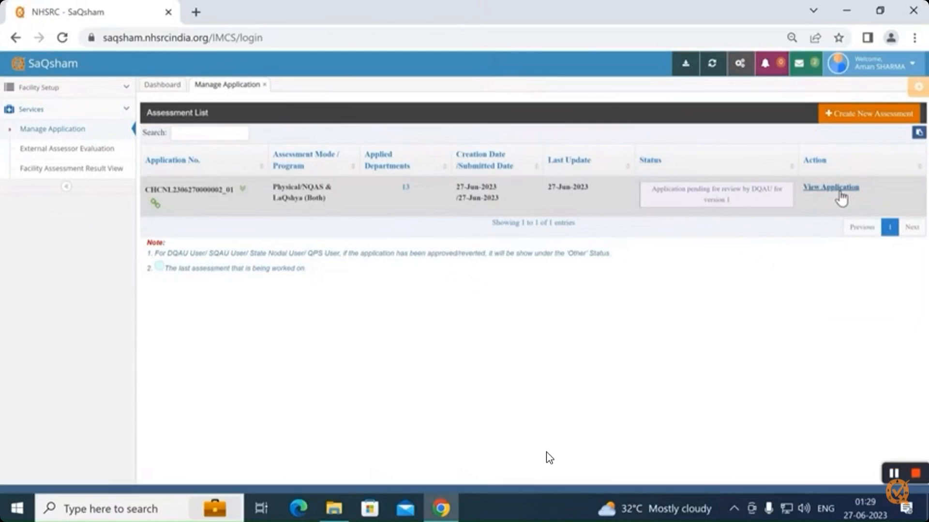
key(space)
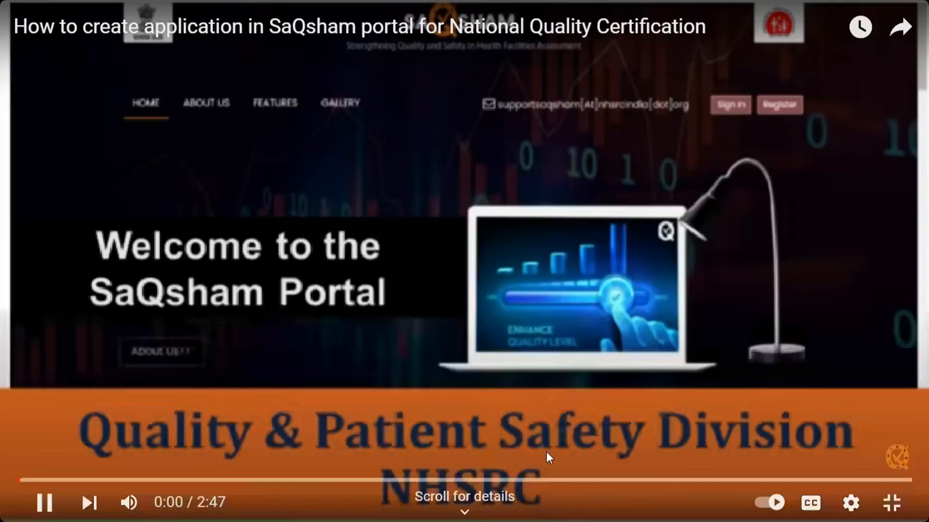